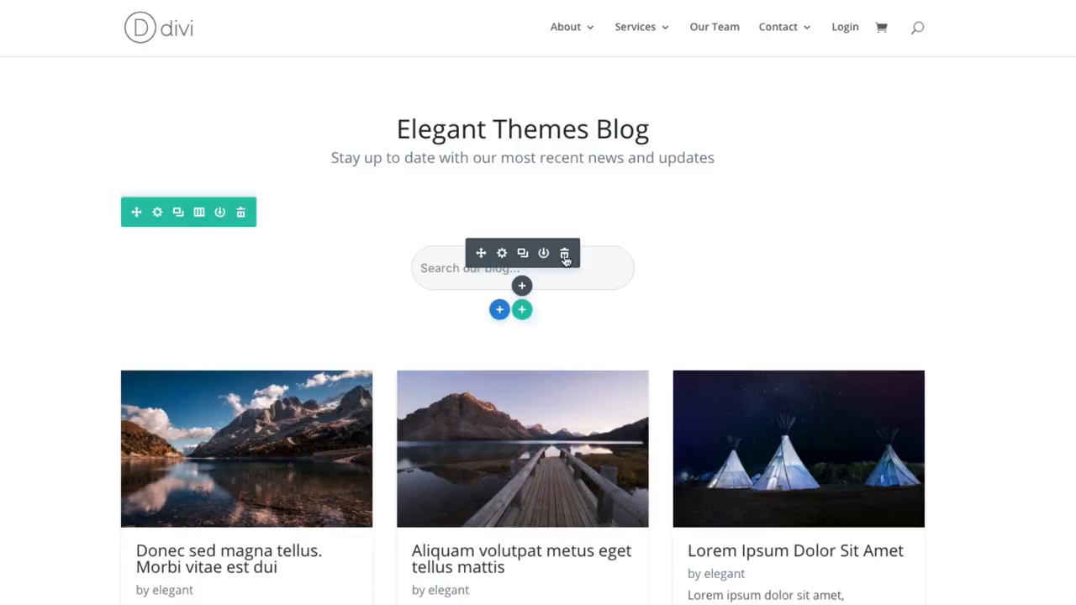
Step: Delete the existing search module below the blog heading and insert a new Search module in its place
left_click(564, 257)
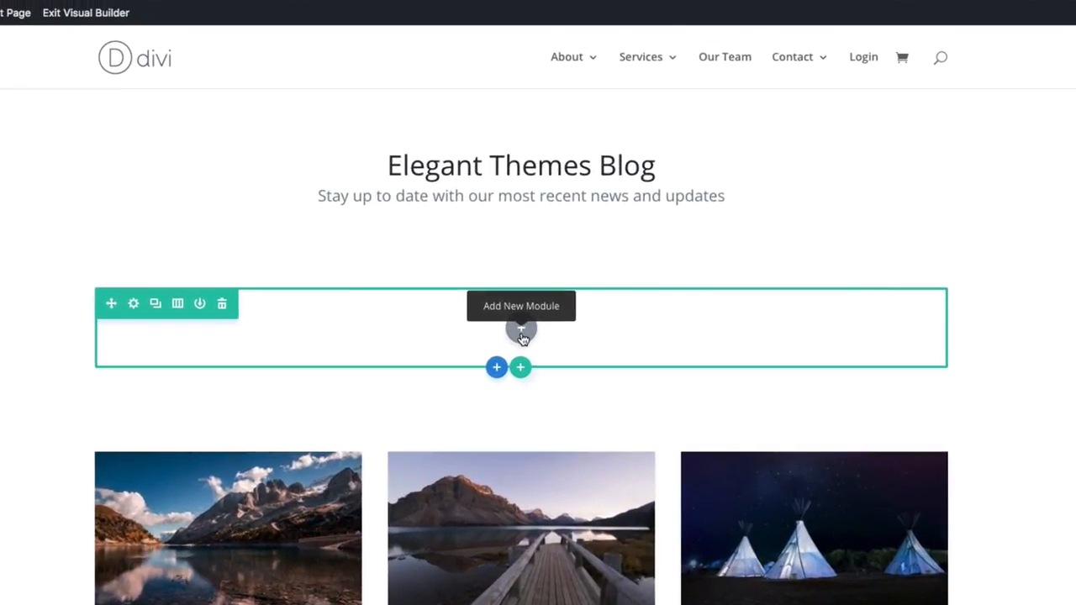
left_click(539, 215)
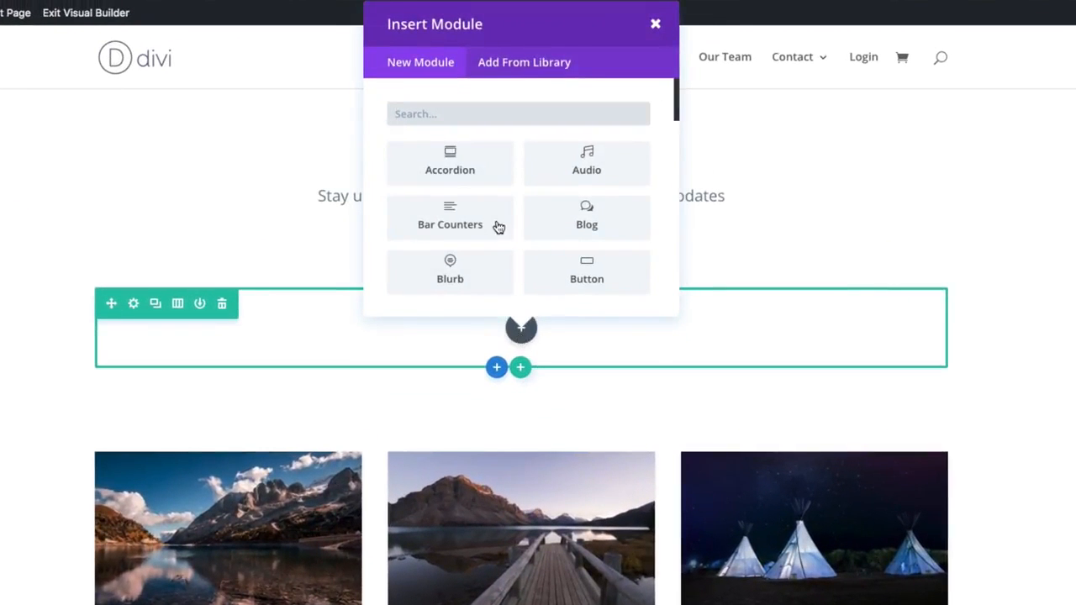
type("sear")
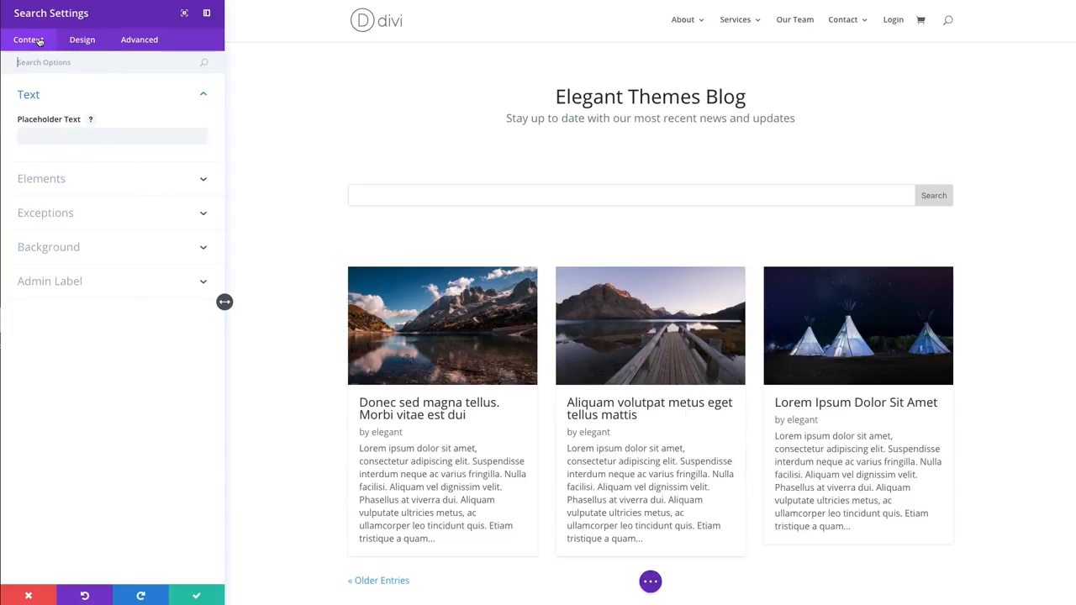
Step: Set the placeholder text to "Search our blog..." and leave Show Button set to No
left_click(76, 137)
left_click(167, 139)
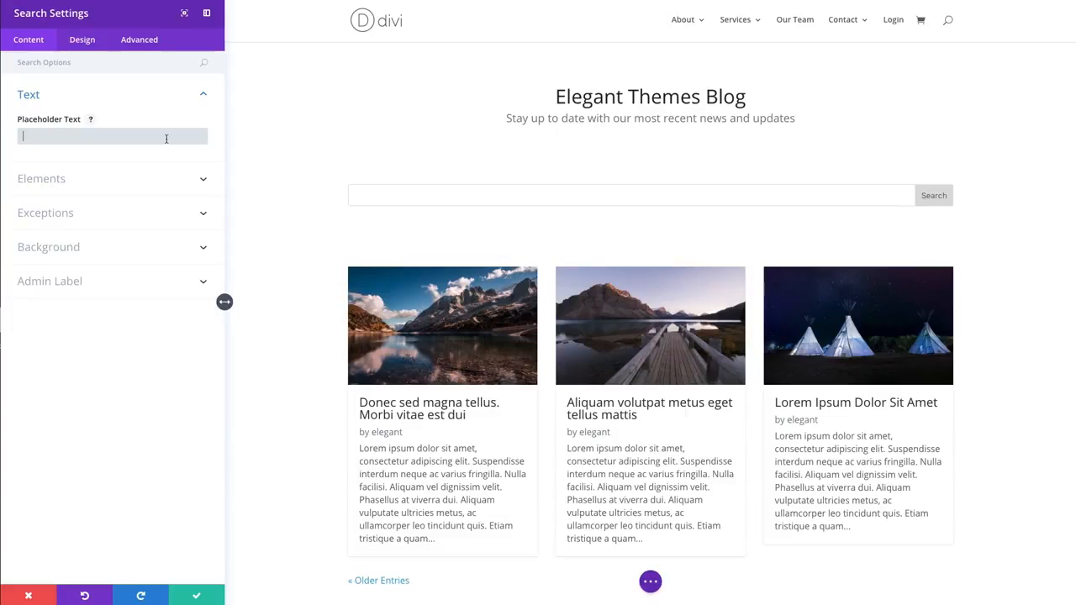
type("Search our blog...")
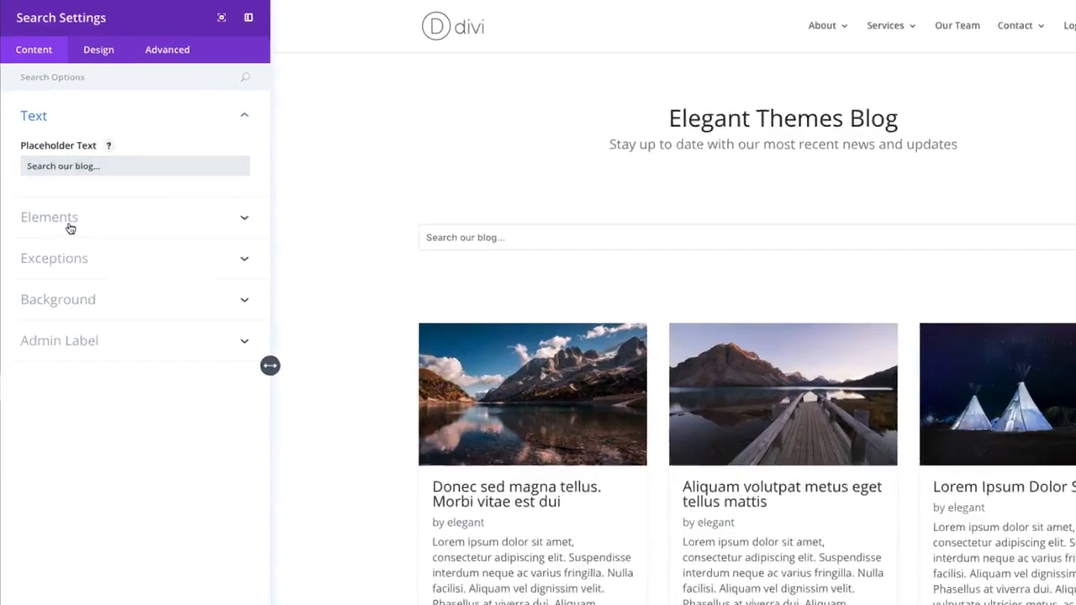
left_click(51, 178)
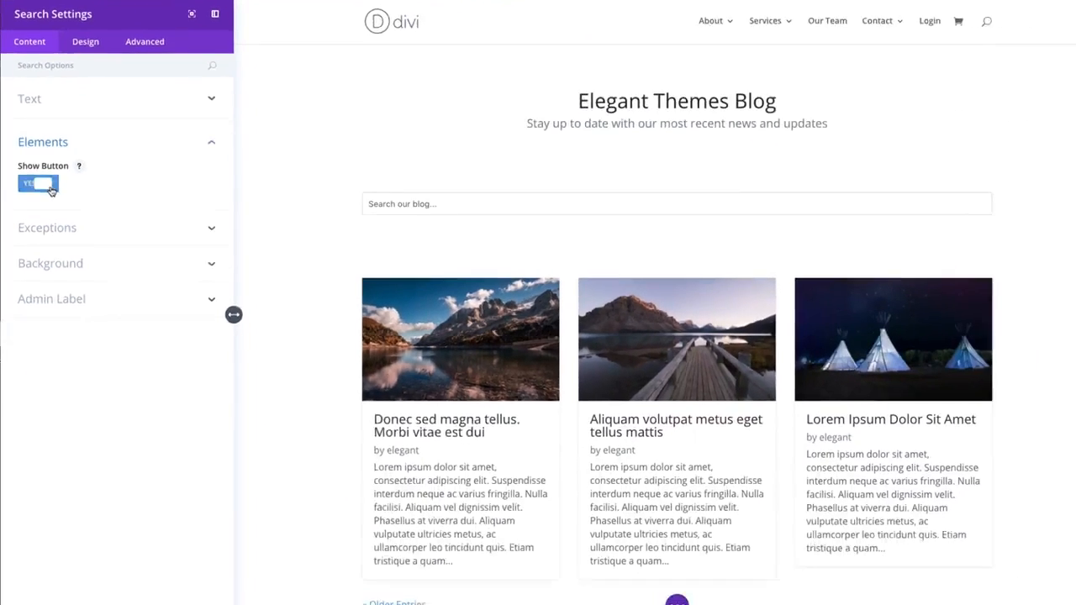
left_click(73, 296)
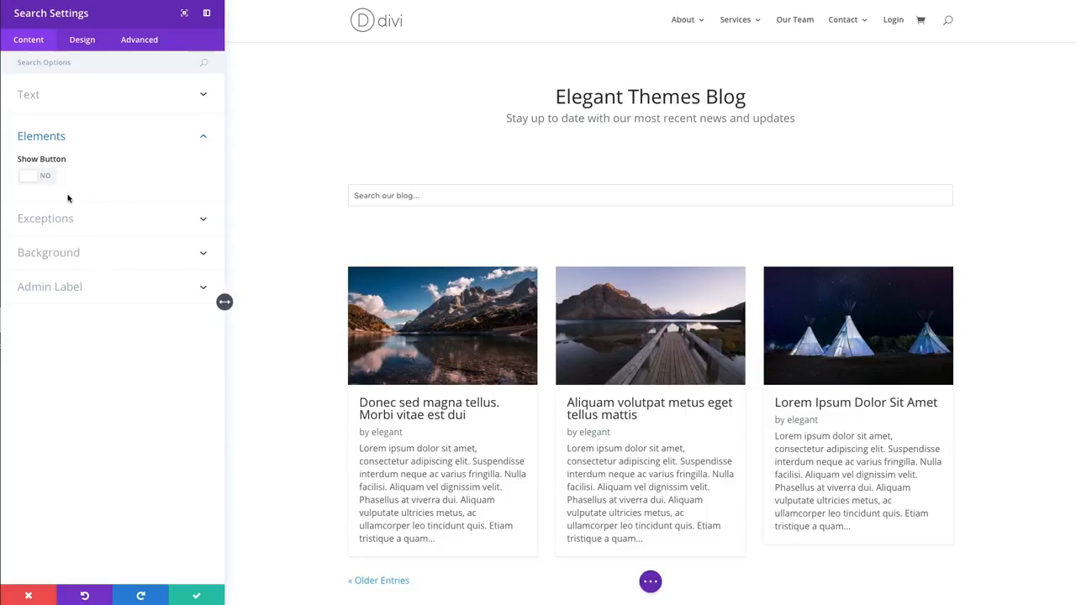
Step: Try excluding pages, posts and the Uncategorized category from the module's search results
left_click(55, 223)
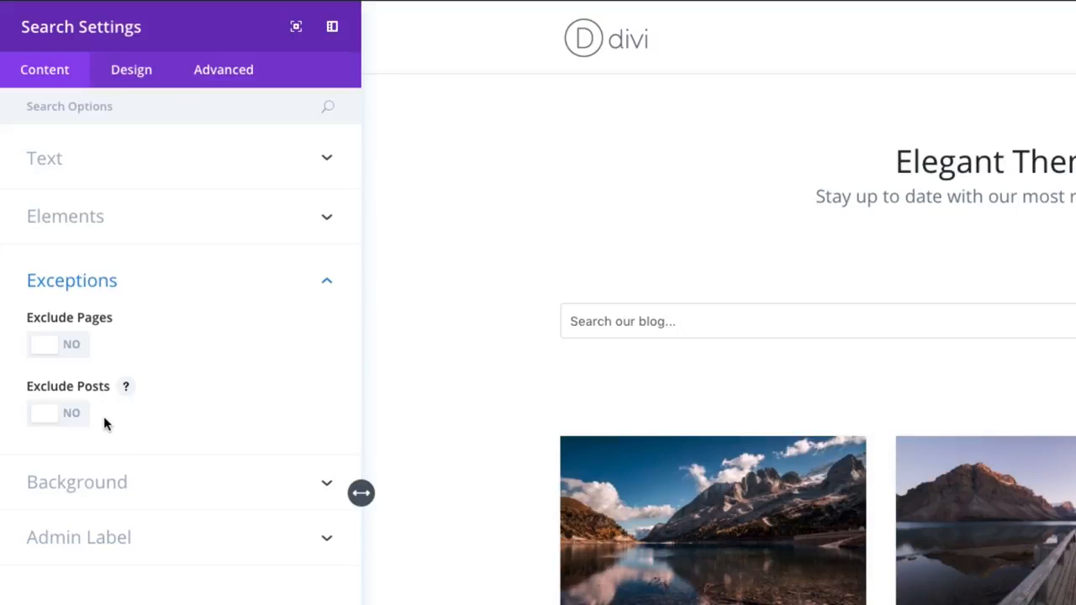
left_click(74, 349)
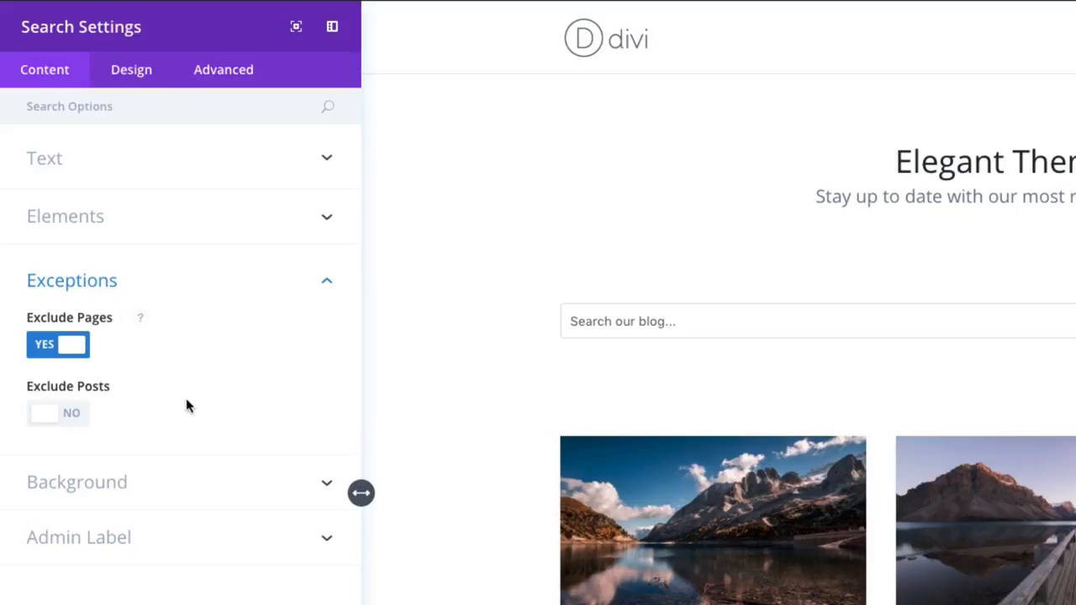
left_click(75, 346)
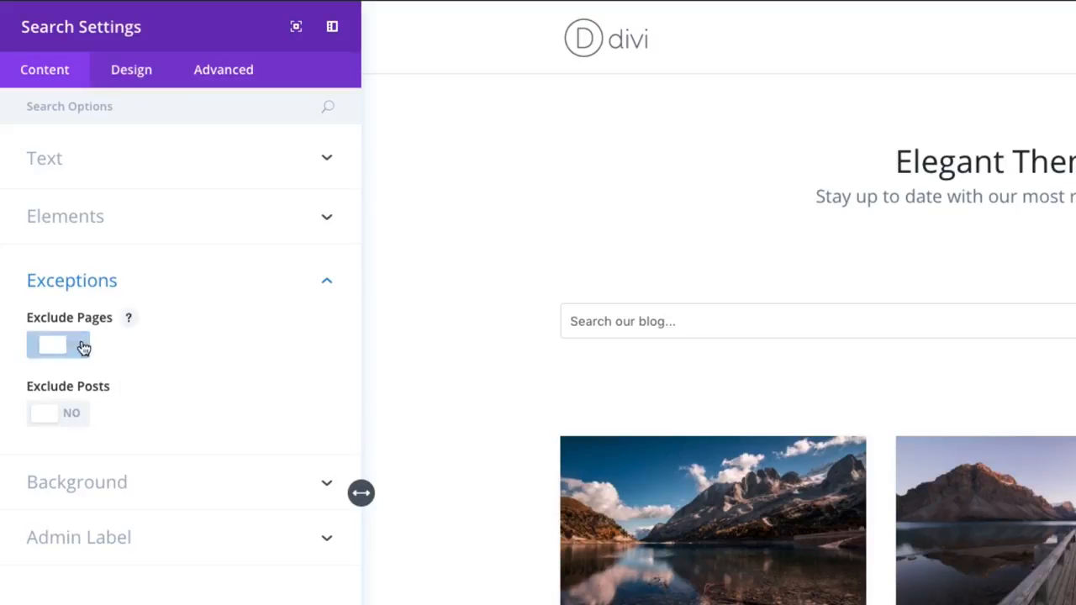
left_click(79, 422)
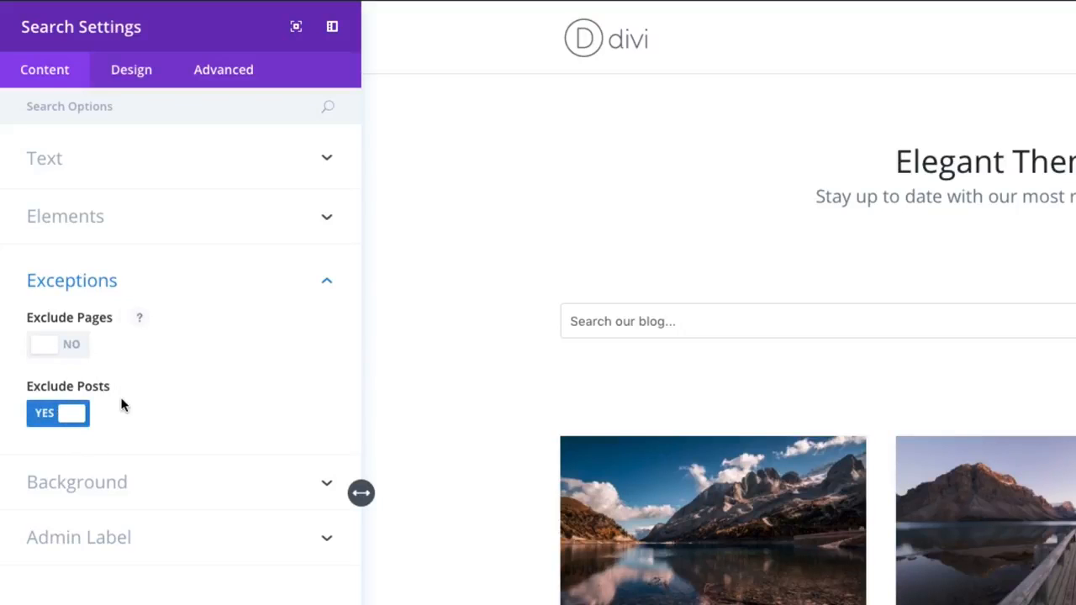
left_click(78, 418)
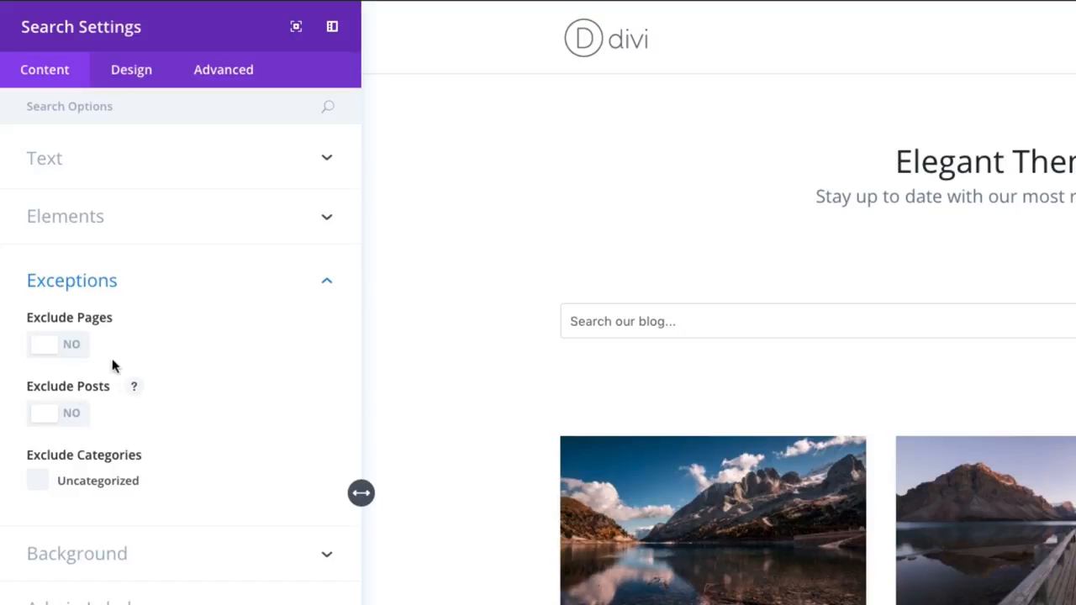
left_click(40, 481)
left_click(38, 484)
Step: Set the search module's background color to #f8f8f8
left_click(124, 571)
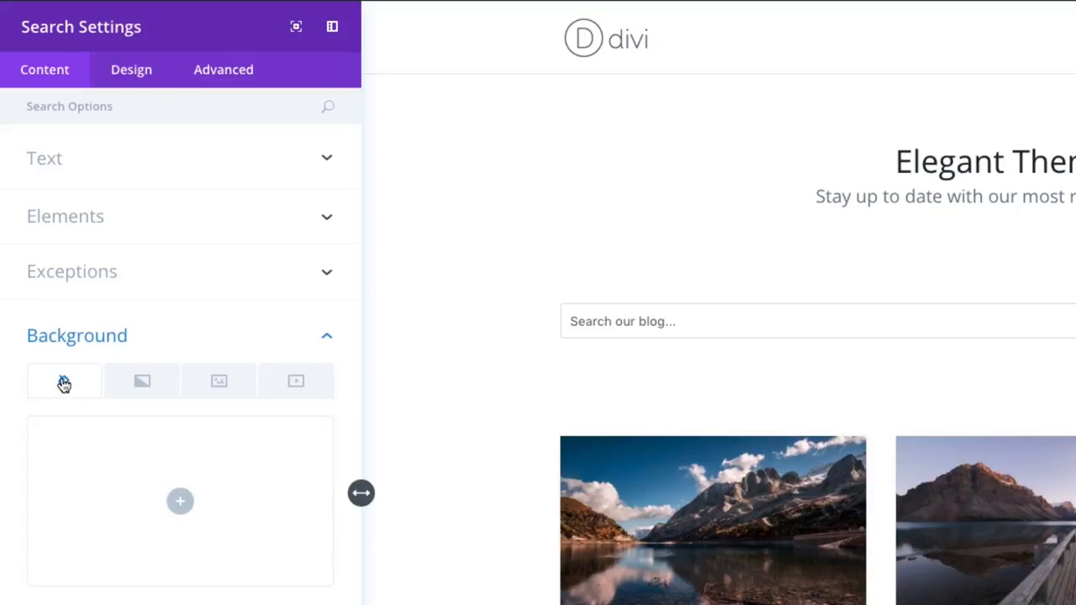
left_click(186, 505)
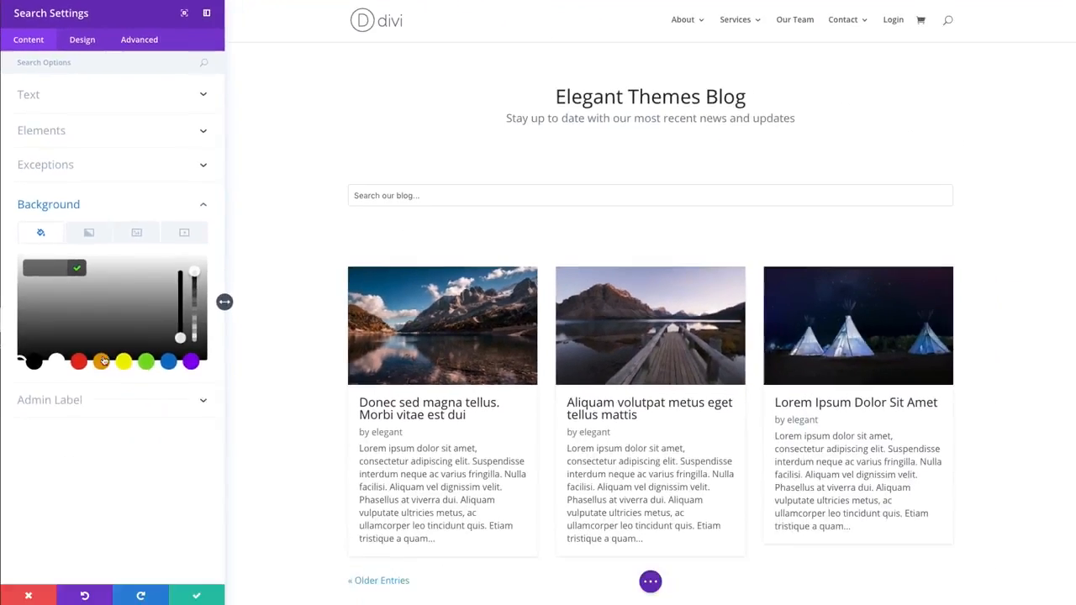
left_click(162, 589)
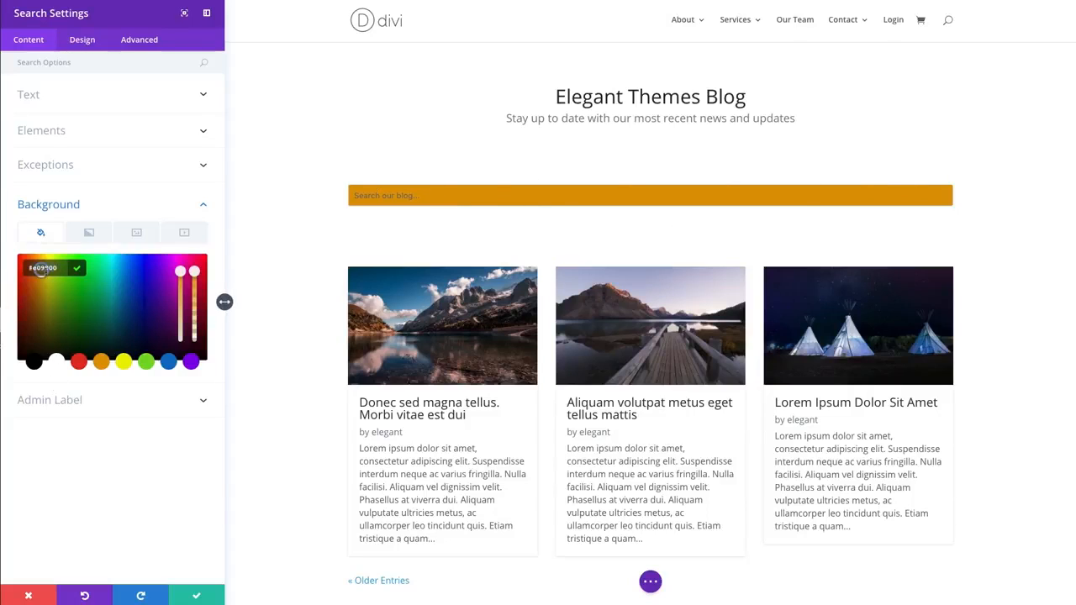
triple_click(42, 269)
type("#f8f8f8")
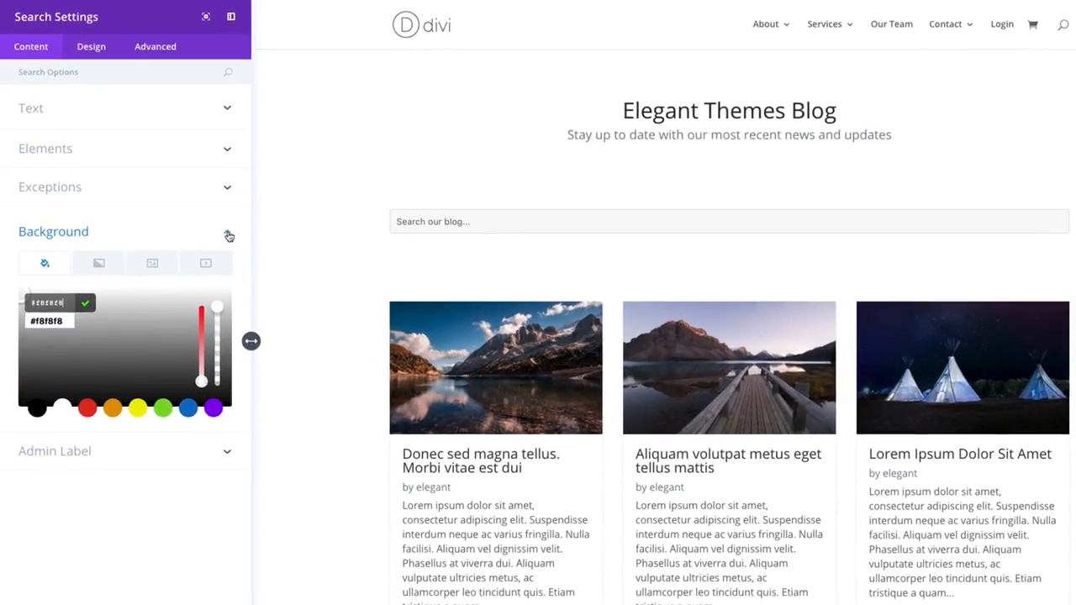
left_click(205, 207)
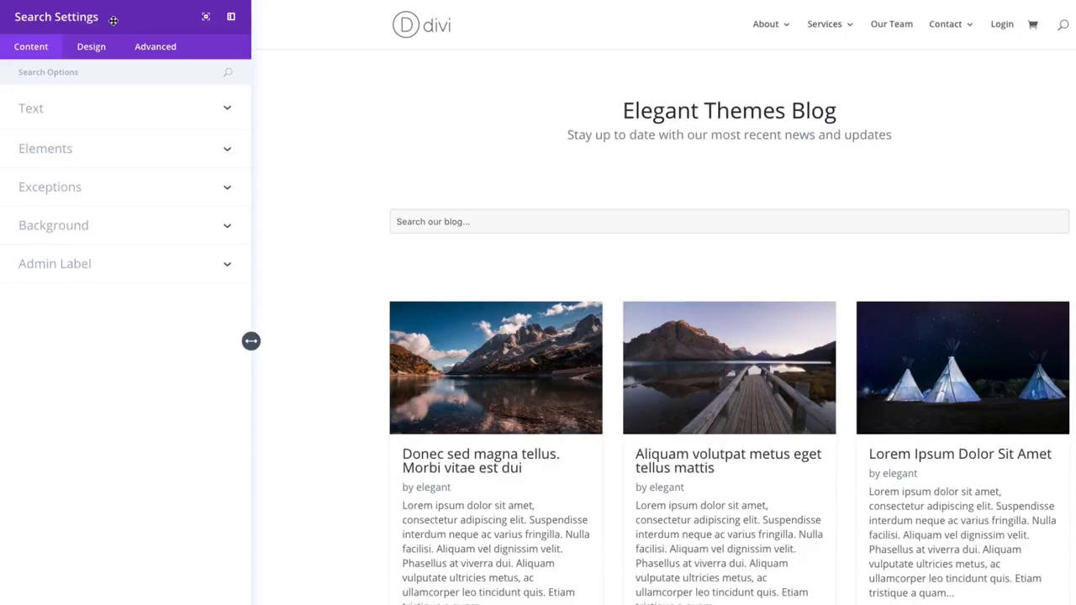
Step: Set the search field's placeholder color to #888888
left_click(90, 46)
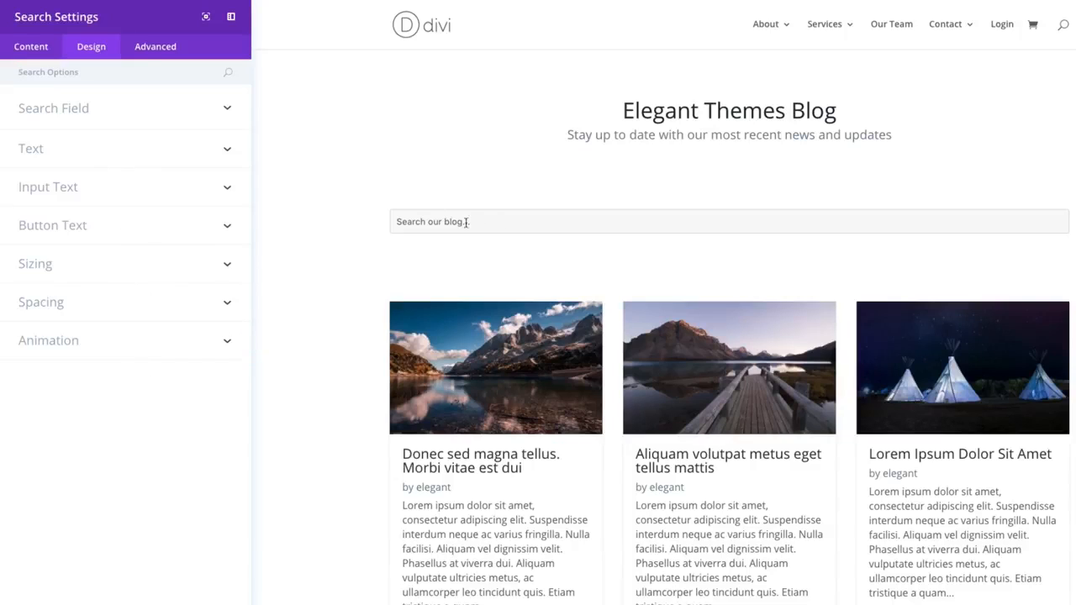
left_click(86, 113)
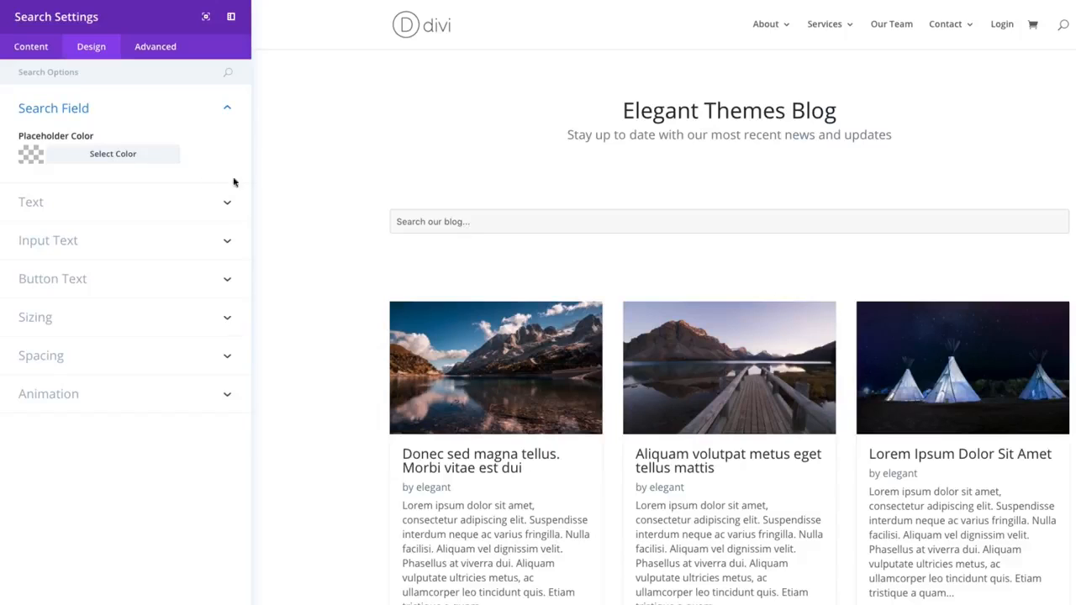
left_click(142, 163)
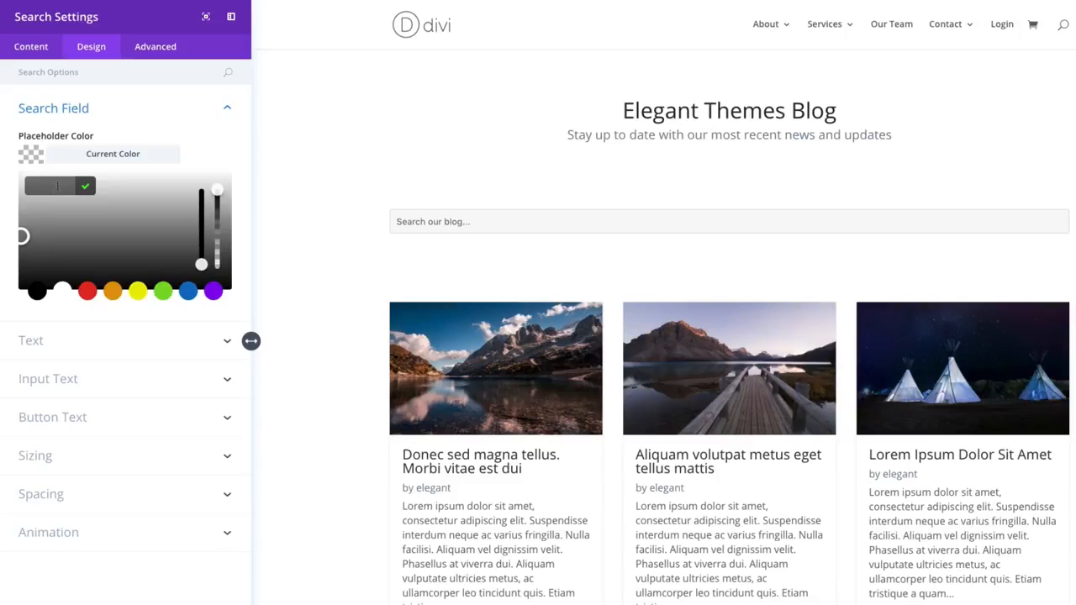
type("88888")
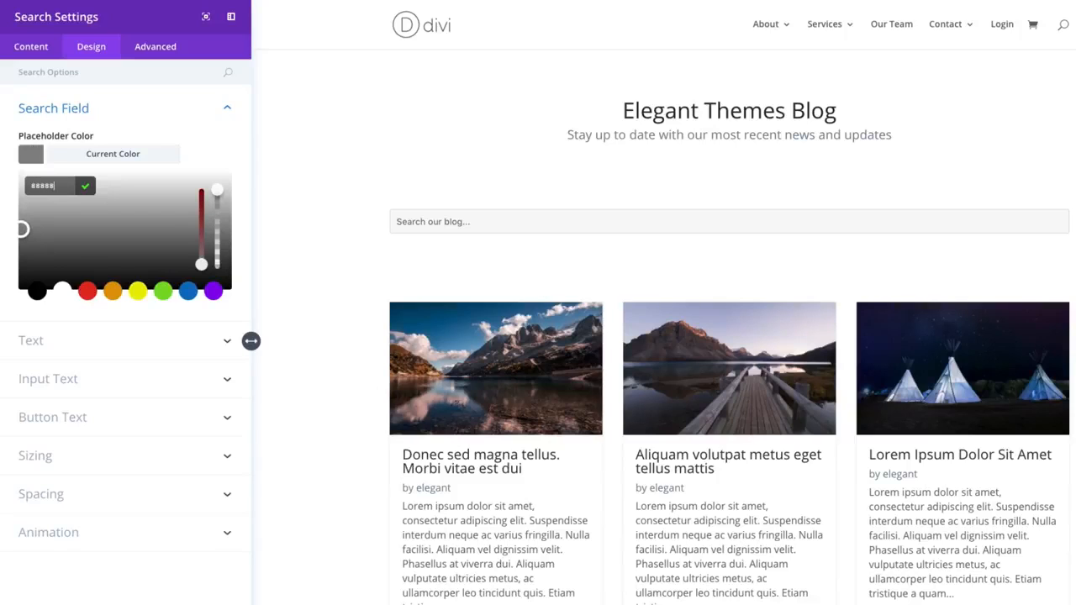
type("8")
key("Return")
Step: Try the Light text color and the centered text orientation on the search field
left_click(96, 200)
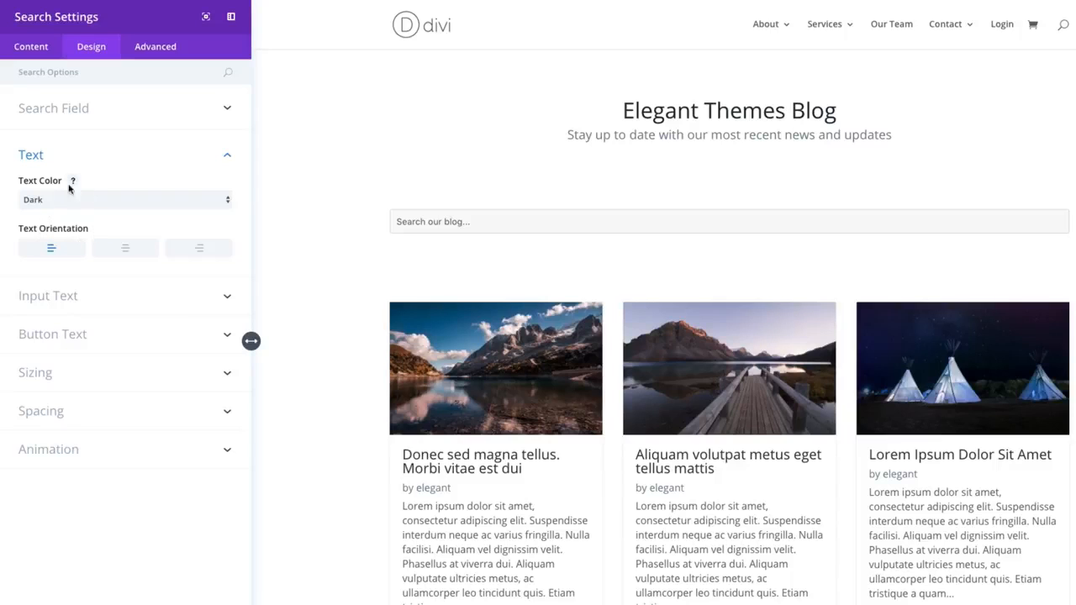
left_click(91, 201)
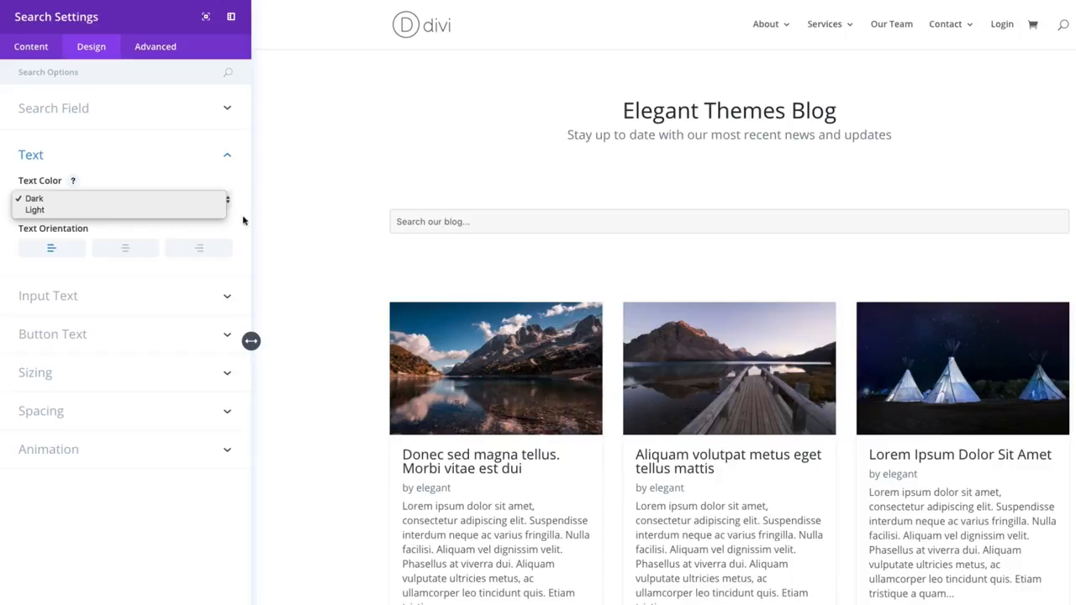
left_click(34, 210)
left_click(31, 46)
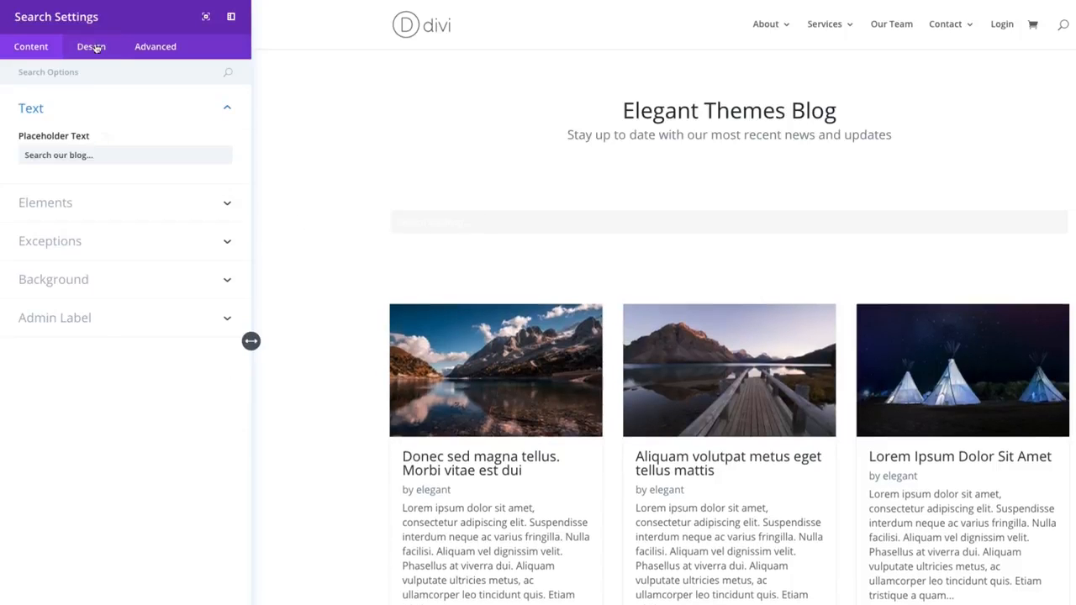
left_click(90, 46)
left_click(69, 154)
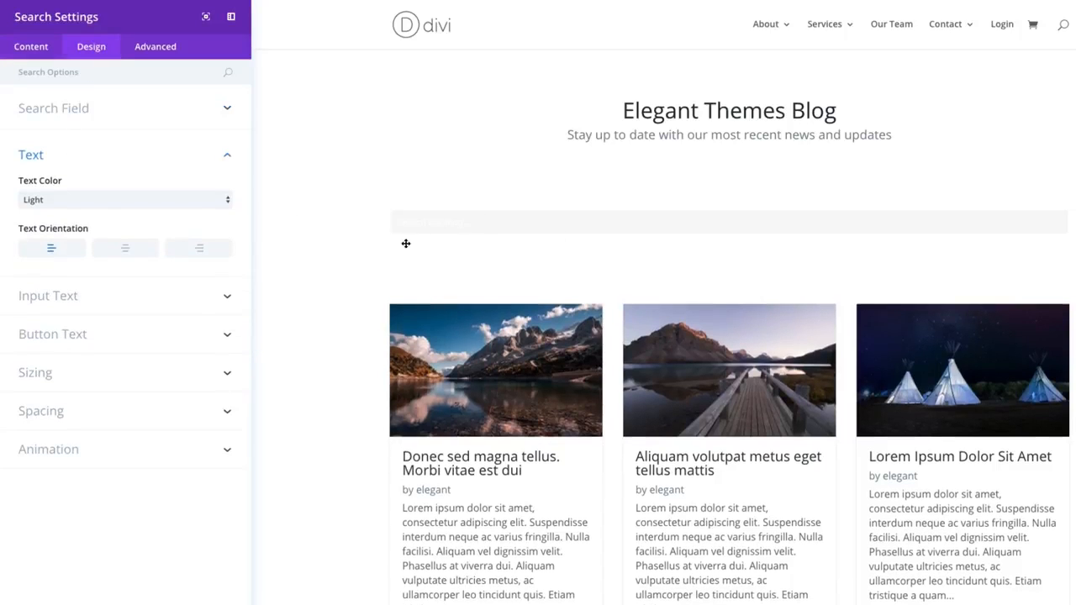
left_click(100, 200)
left_click(67, 187)
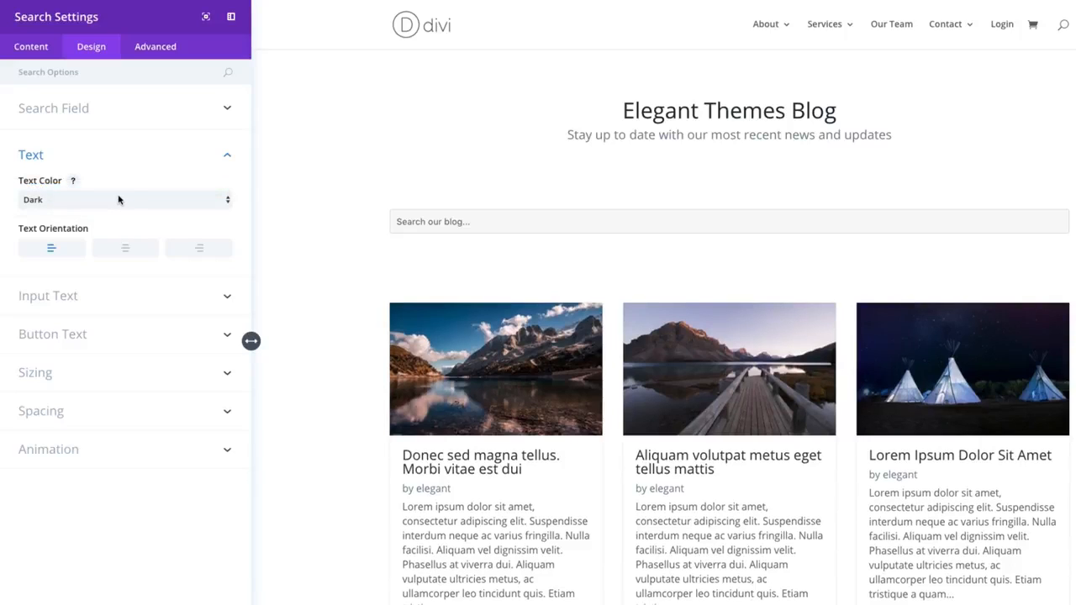
left_click(122, 254)
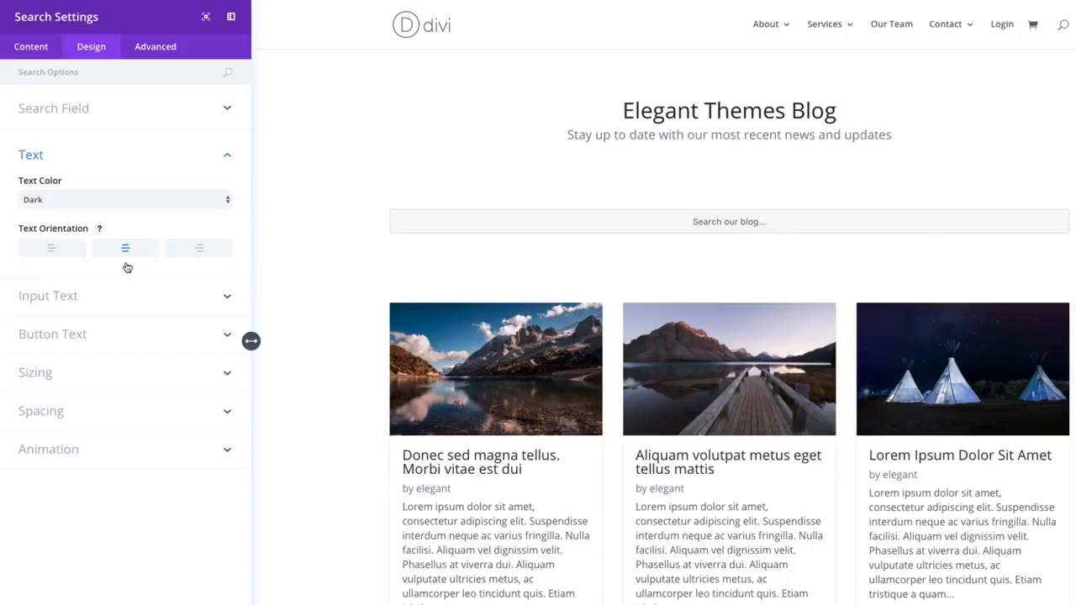
left_click(52, 252)
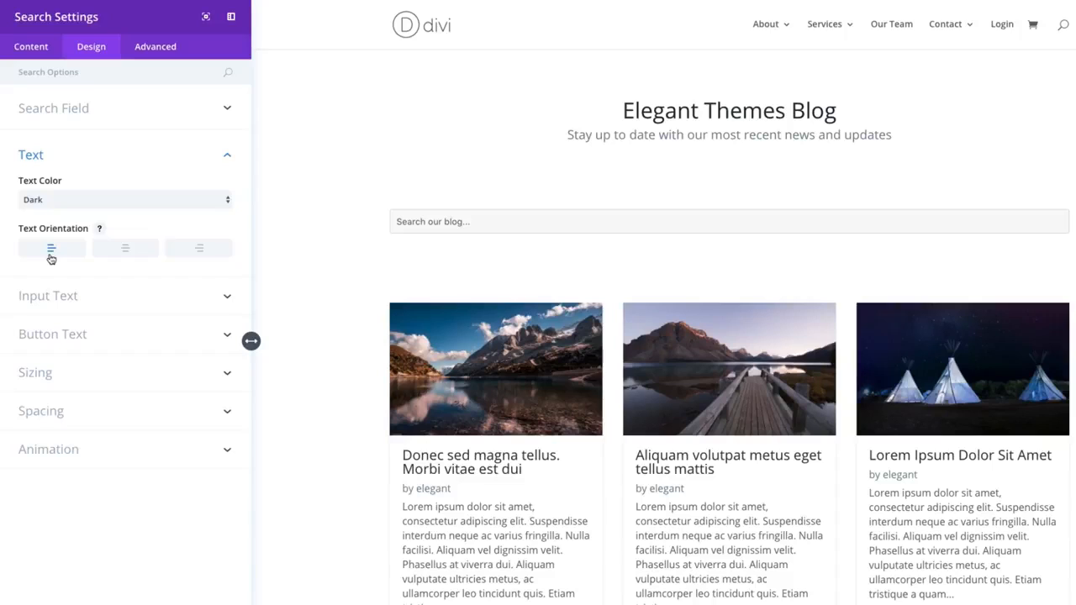
Step: Try Roboto as the input text font of the search field
left_click(134, 306)
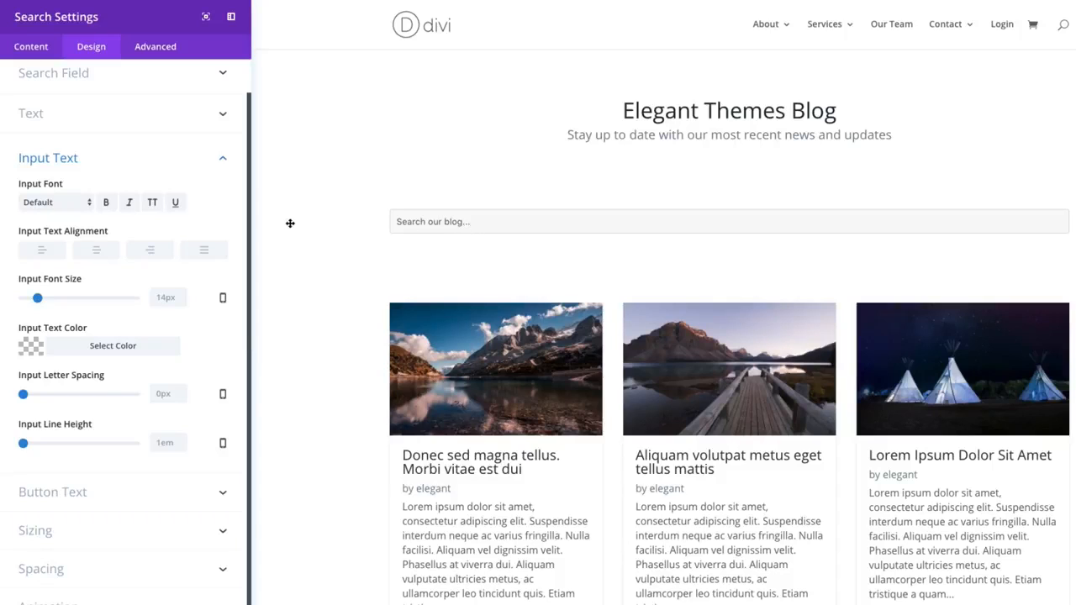
left_click(71, 206)
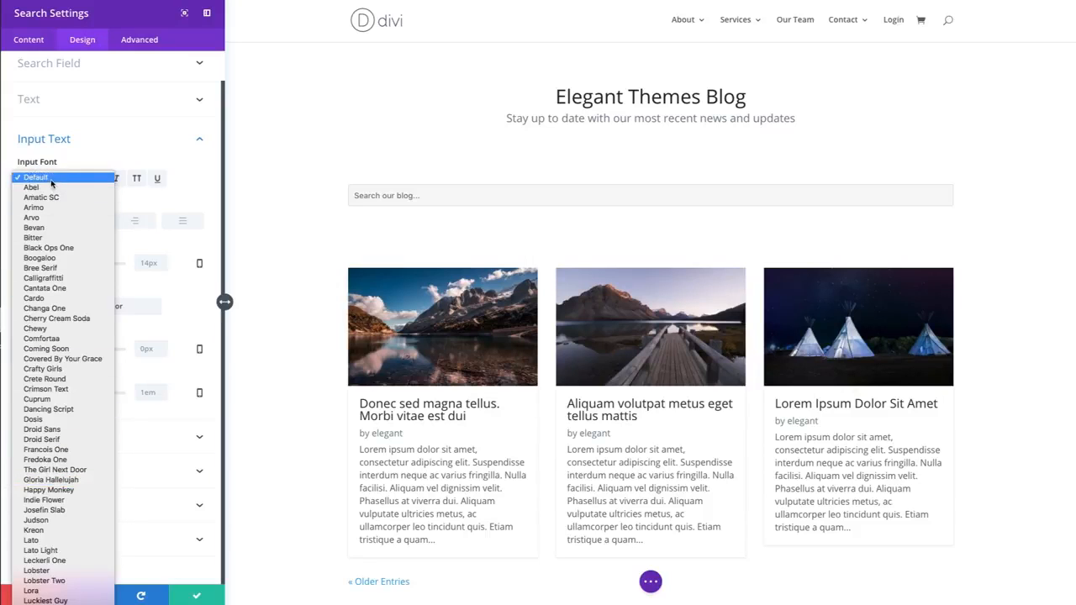
scroll(59, 568, "down", 4)
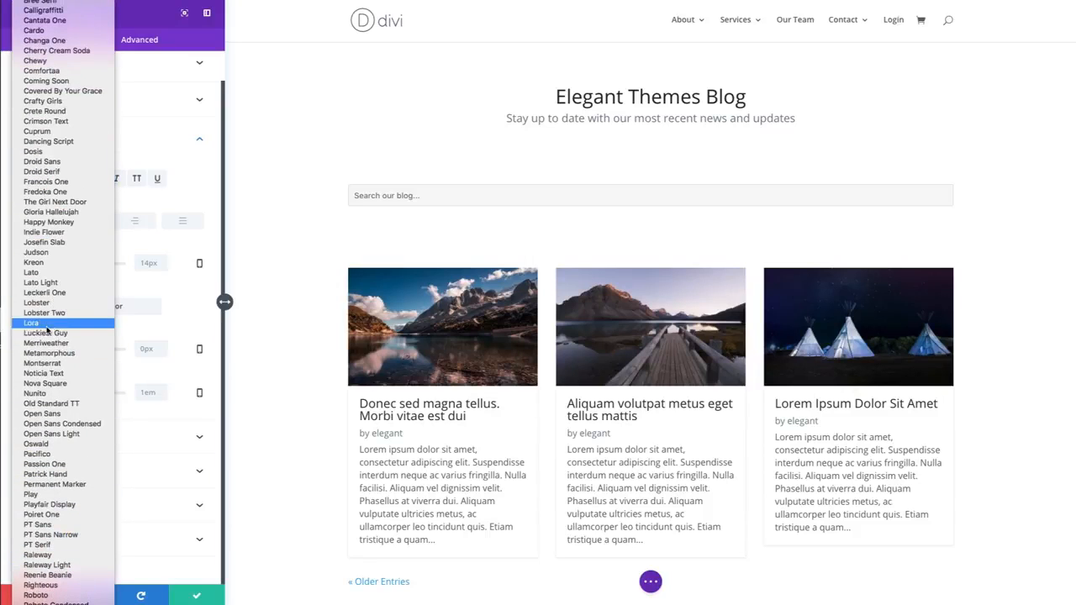
left_click(34, 272)
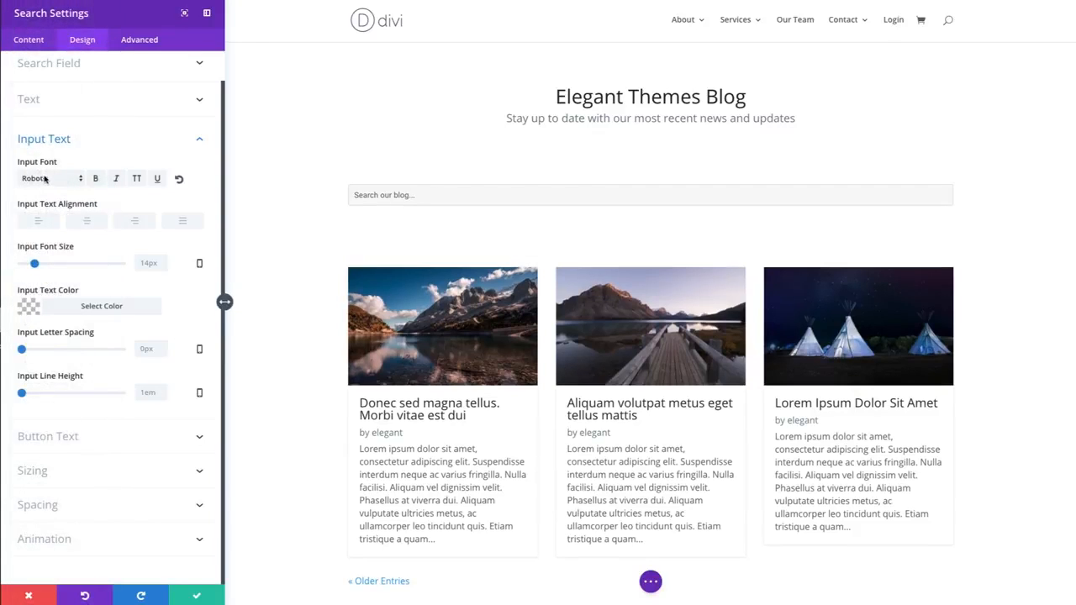
left_click(38, 178)
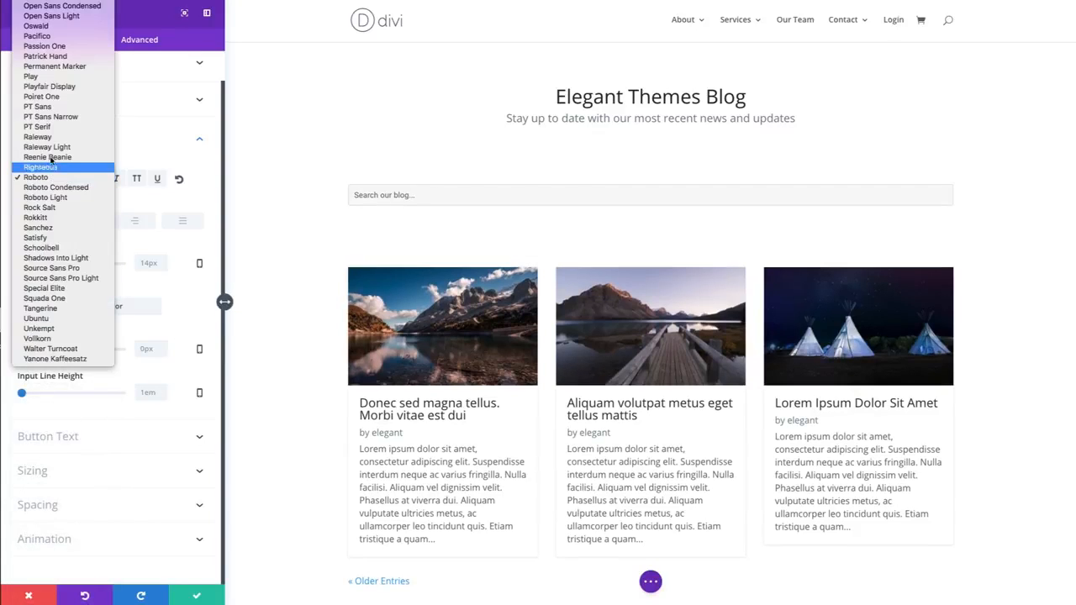
scroll(32, 56, "up", 5)
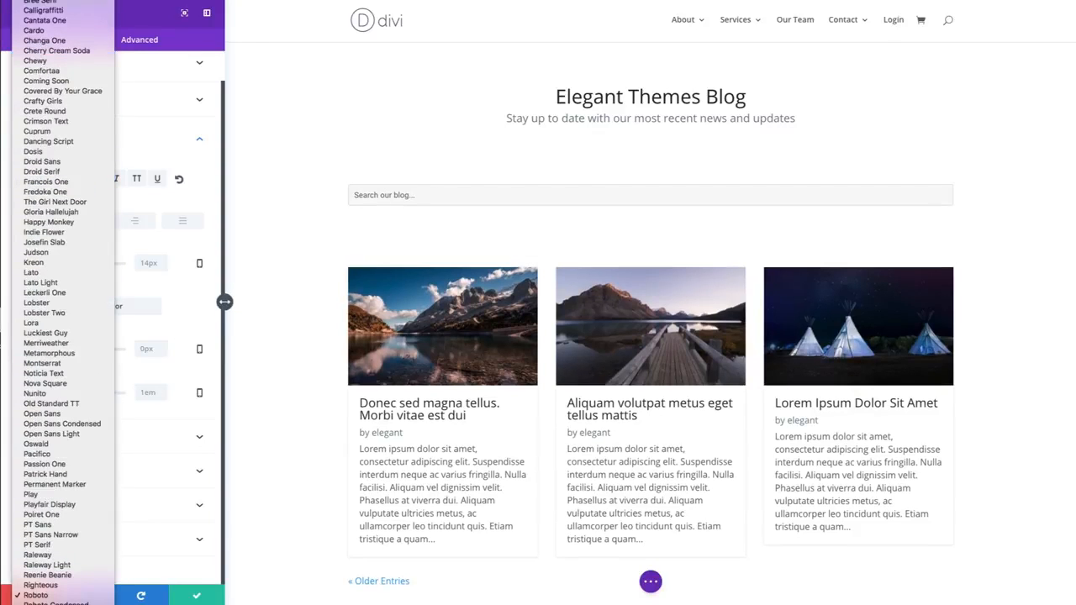
scroll(59, 51, "up", 3)
left_click(59, 50)
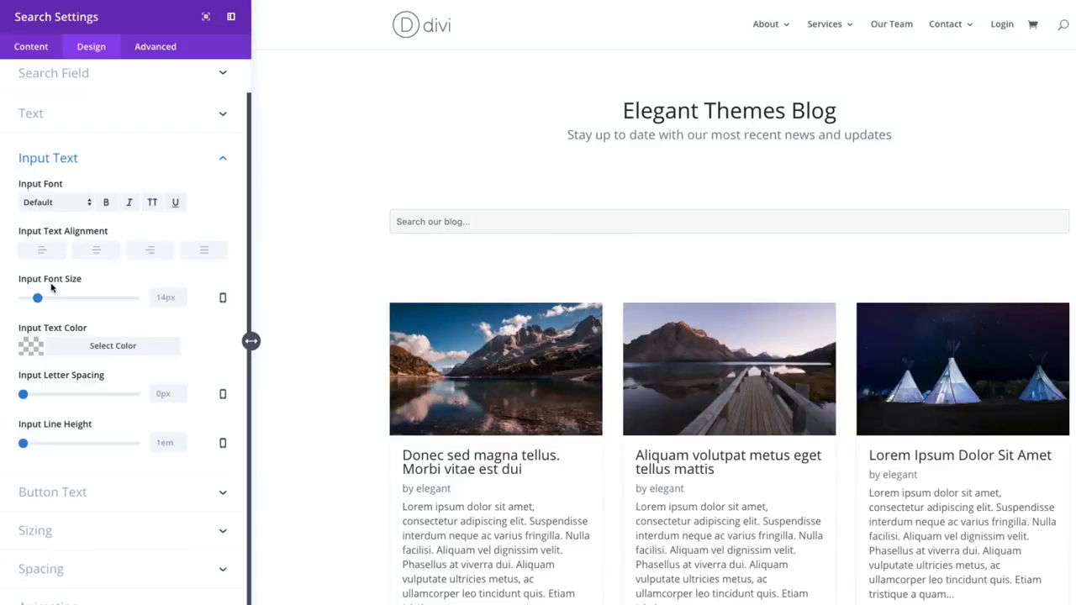
Step: Set the search field's input font size to 16px and its input text color to #888
left_click_drag(38, 300, 41, 304)
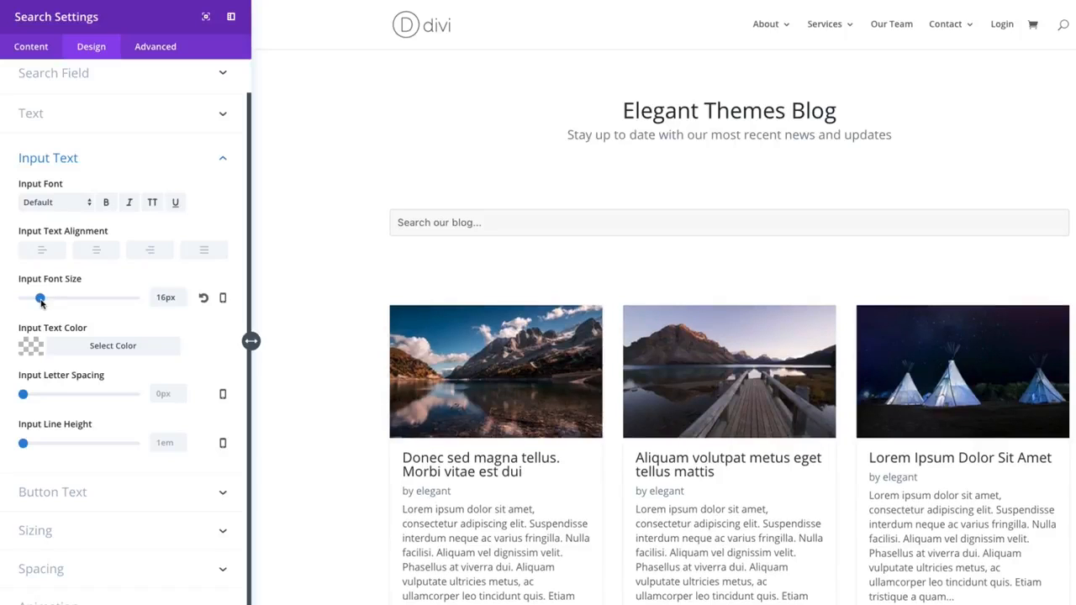
left_click(112, 345)
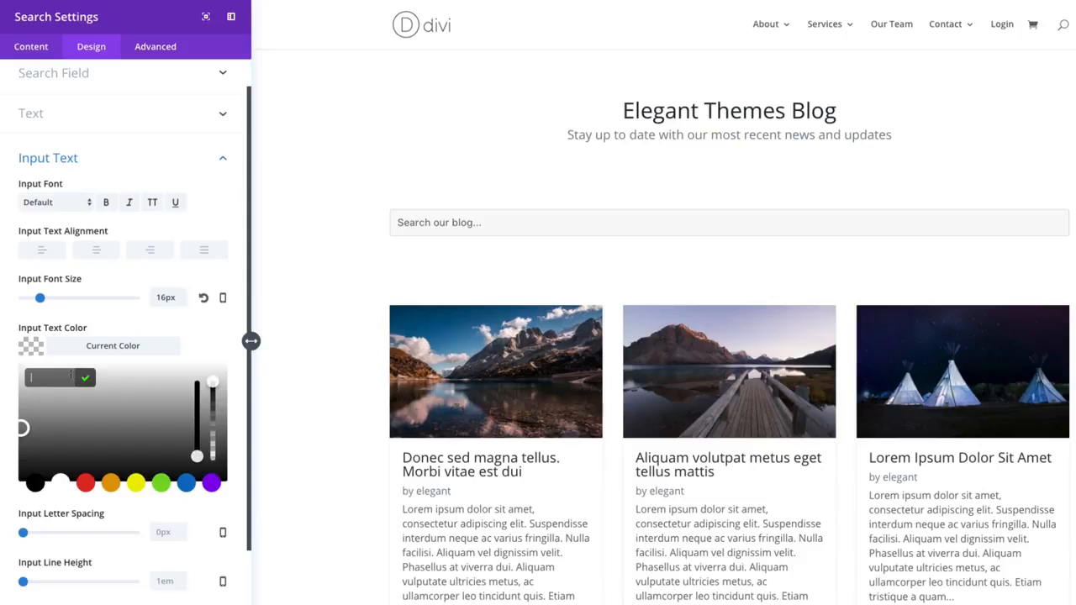
type("#888")
key("Return")
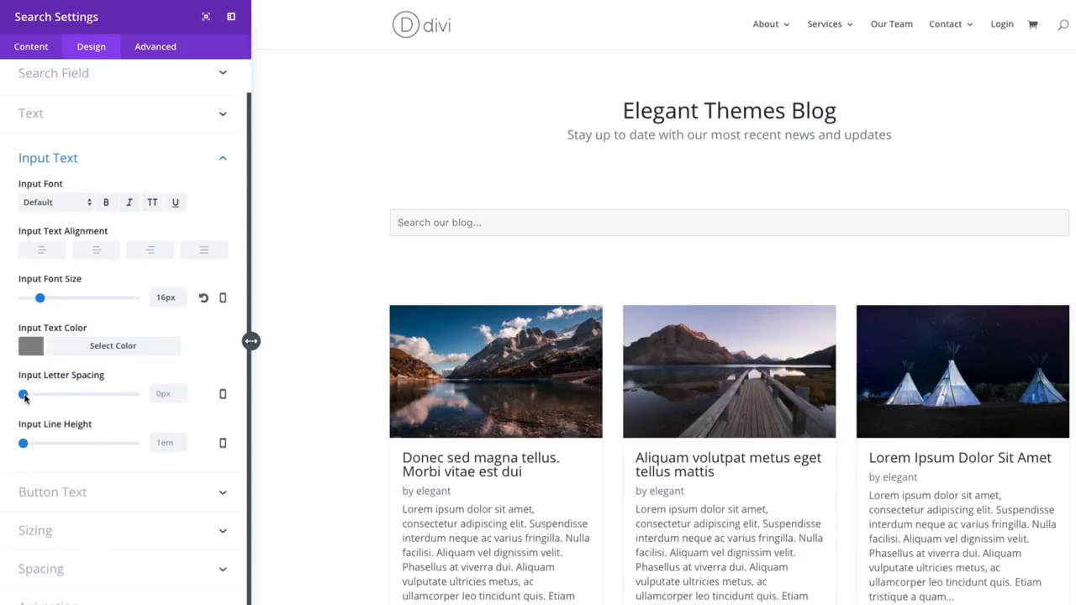
Step: Try an input line height of 2.8em on the search field, and restore the default line height
left_click_drag(24, 398, 24, 399)
left_click_drag(25, 450, 123, 446)
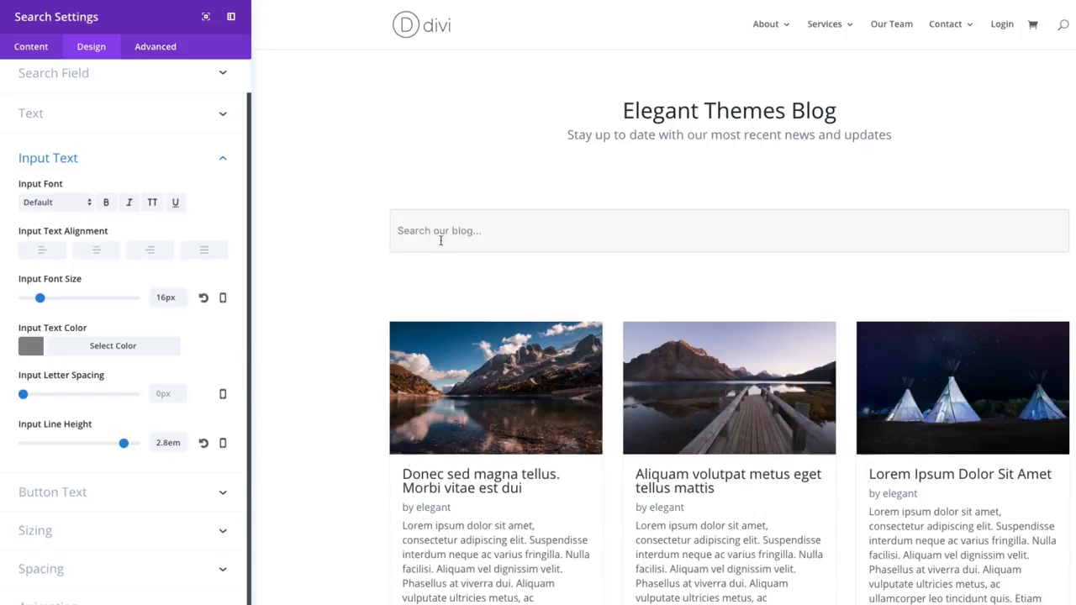
left_click(203, 443)
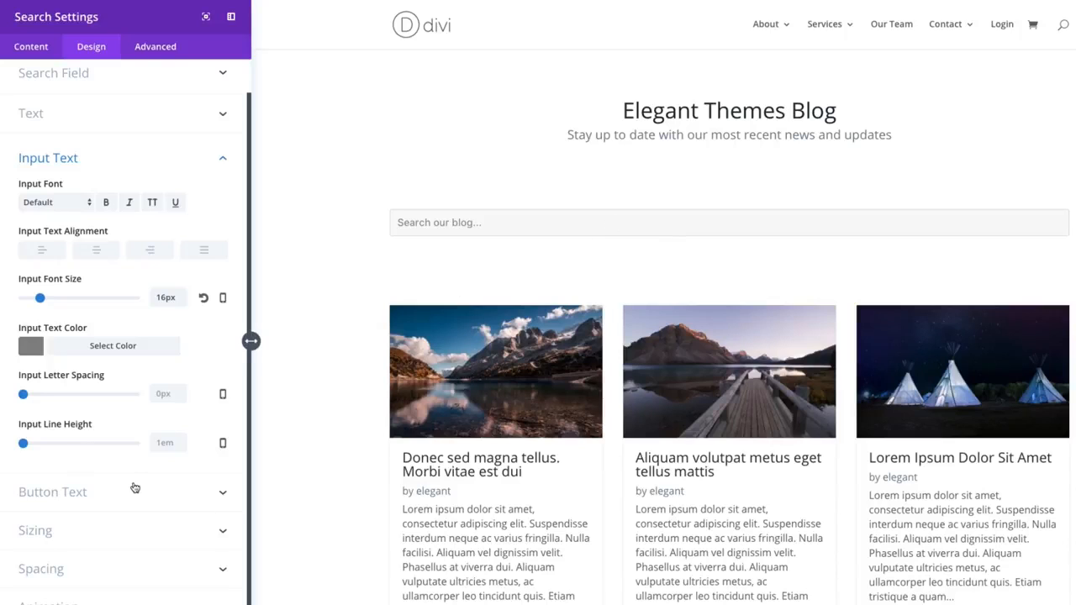
Step: Turn on the search button in the module's content elements
left_click(74, 496)
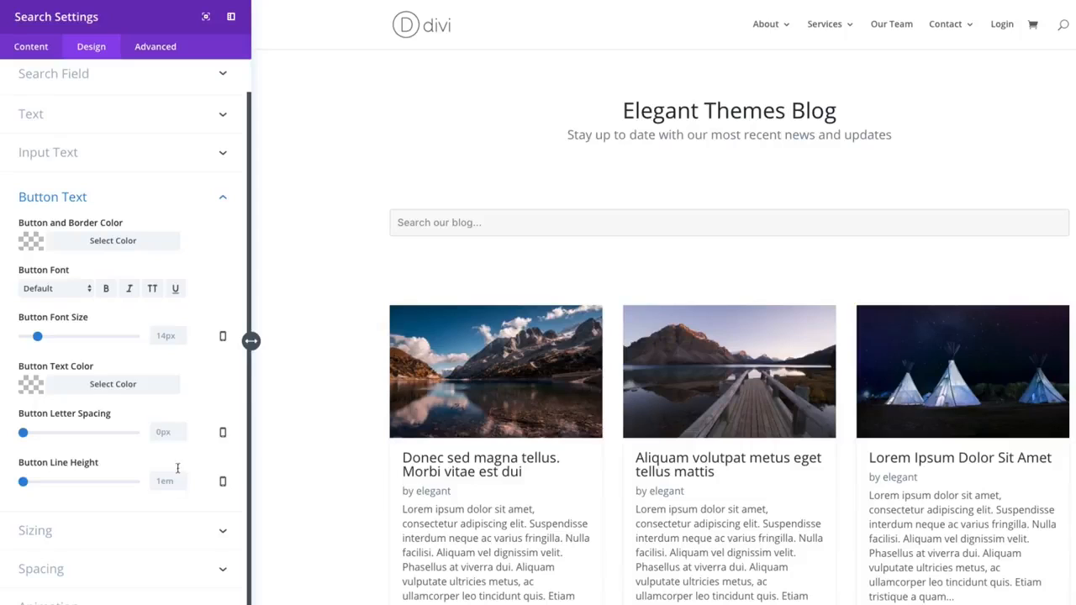
left_click(31, 46)
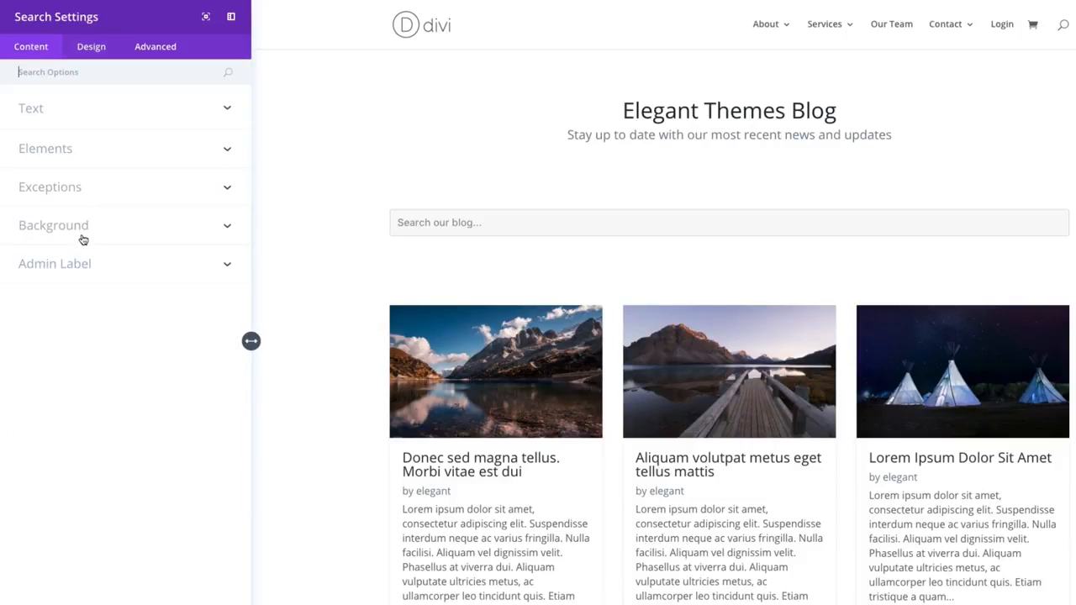
left_click(62, 155)
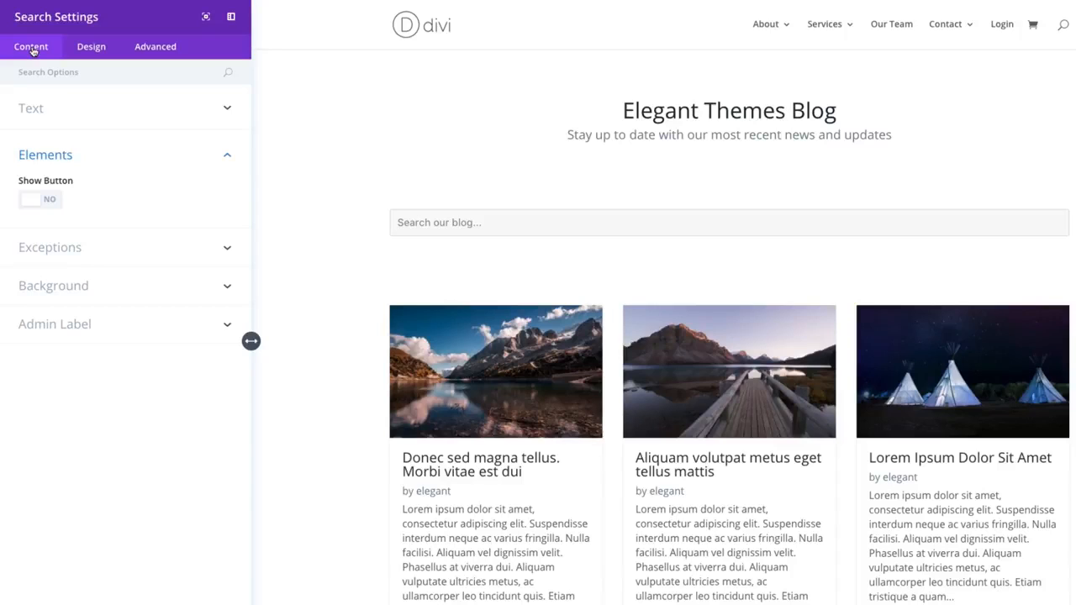
left_click(53, 203)
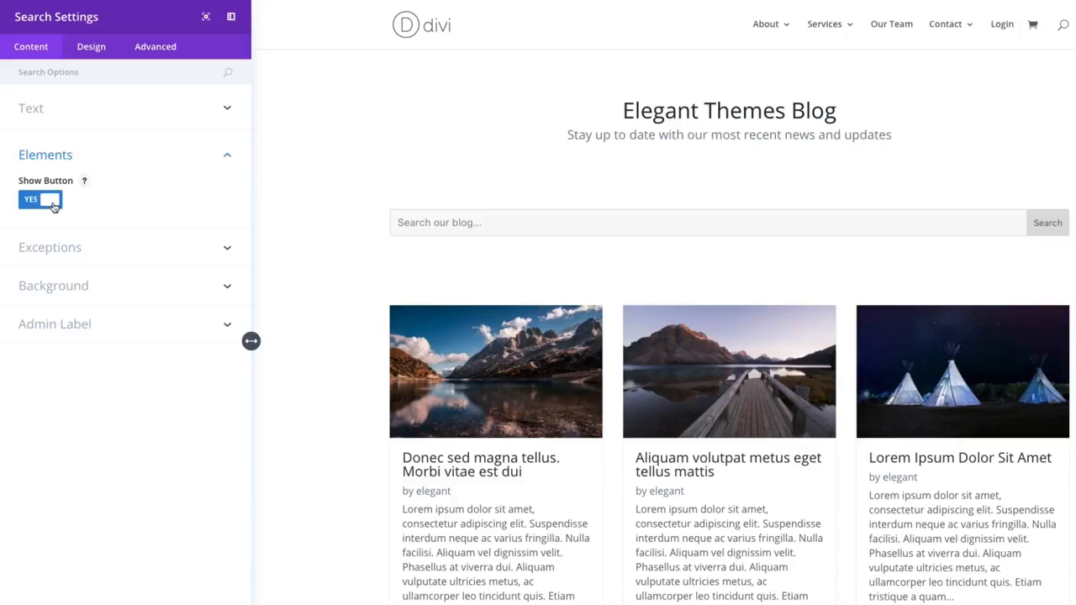
Step: Set the search module's button and border color to the preset blue #0c71c3
left_click(94, 51)
left_click(84, 229)
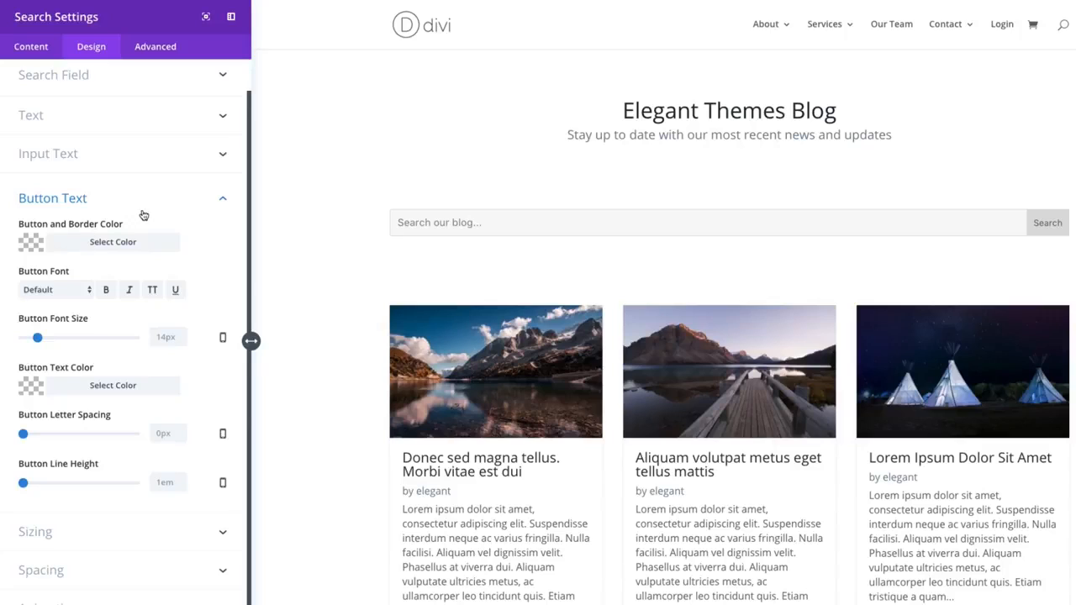
left_click(87, 243)
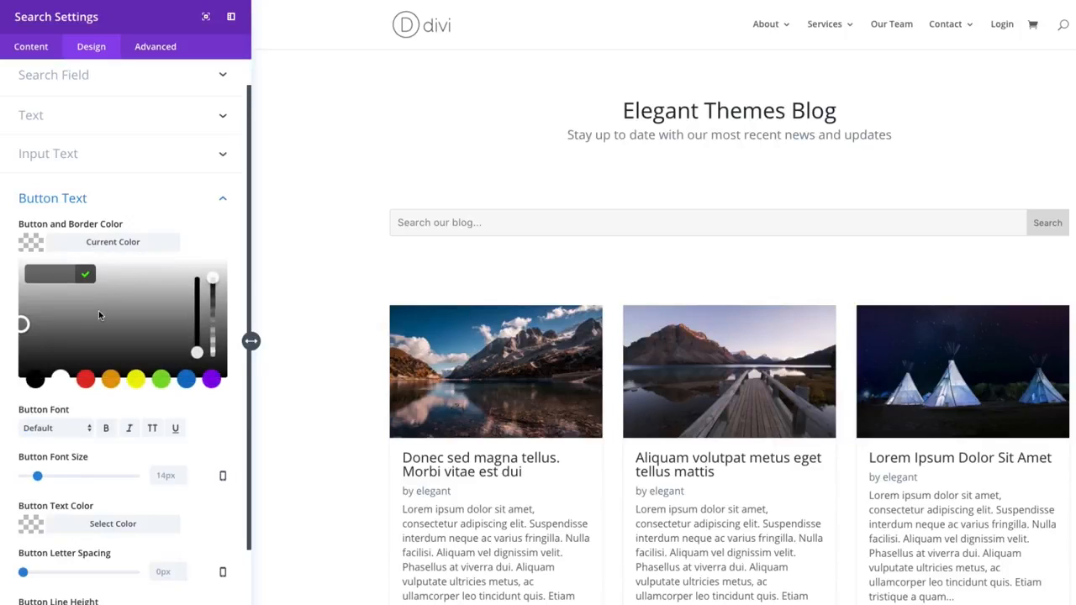
left_click(187, 380)
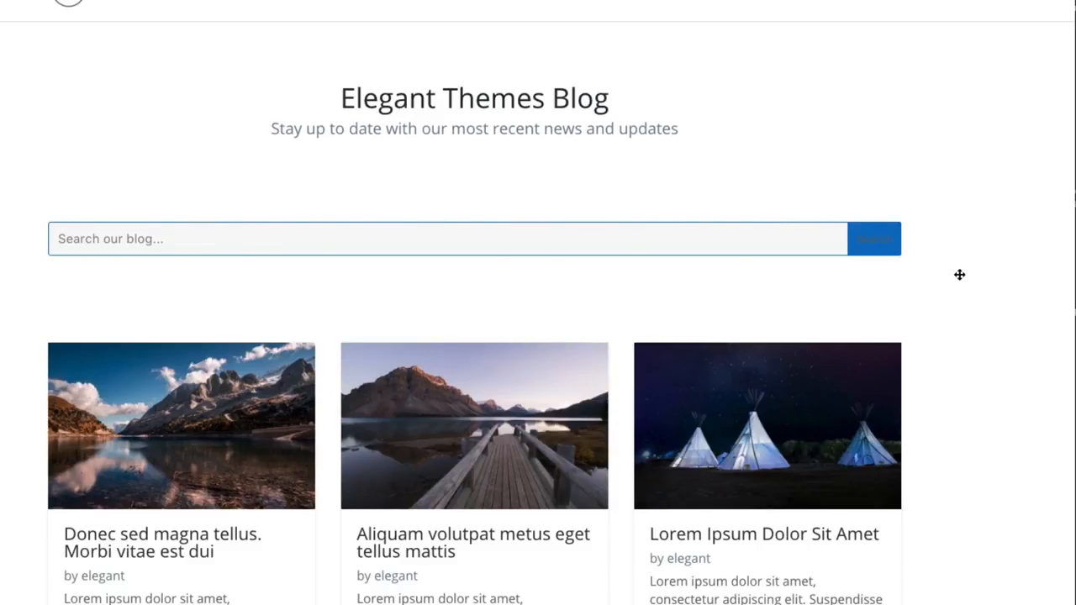
Step: Set the search button's text color to white #ffffff and its font to 20px bold uppercase
scroll(869, 292, "down", 1)
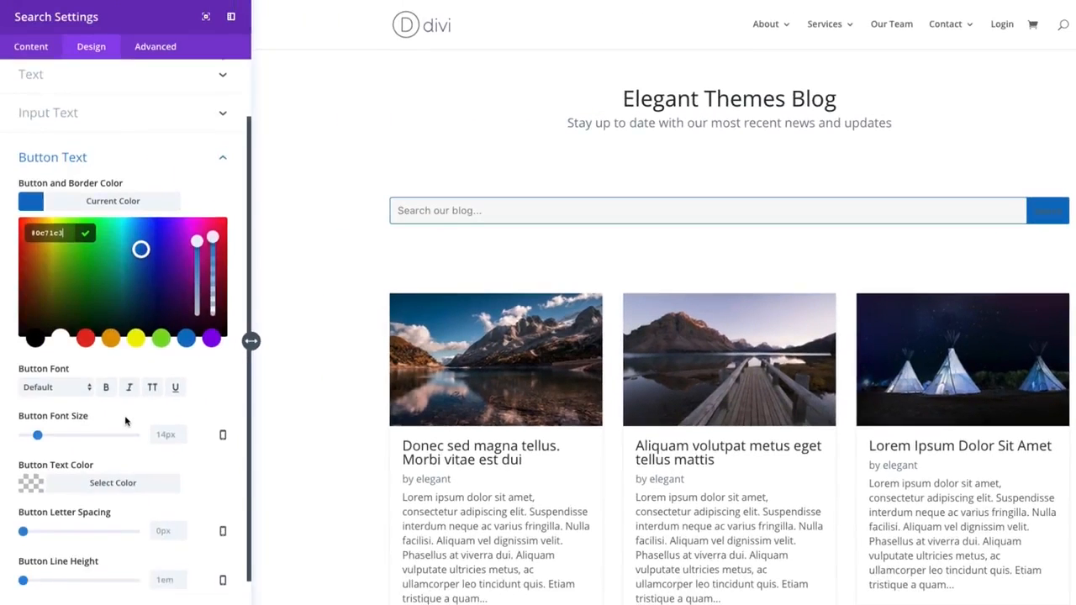
scroll(134, 420, "down", 1)
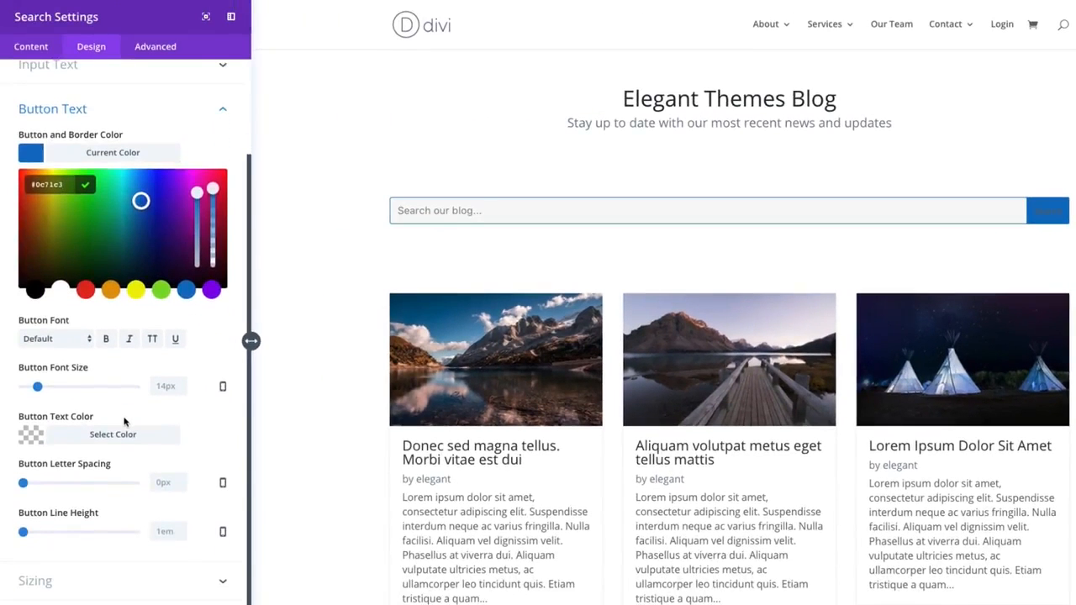
left_click(78, 436)
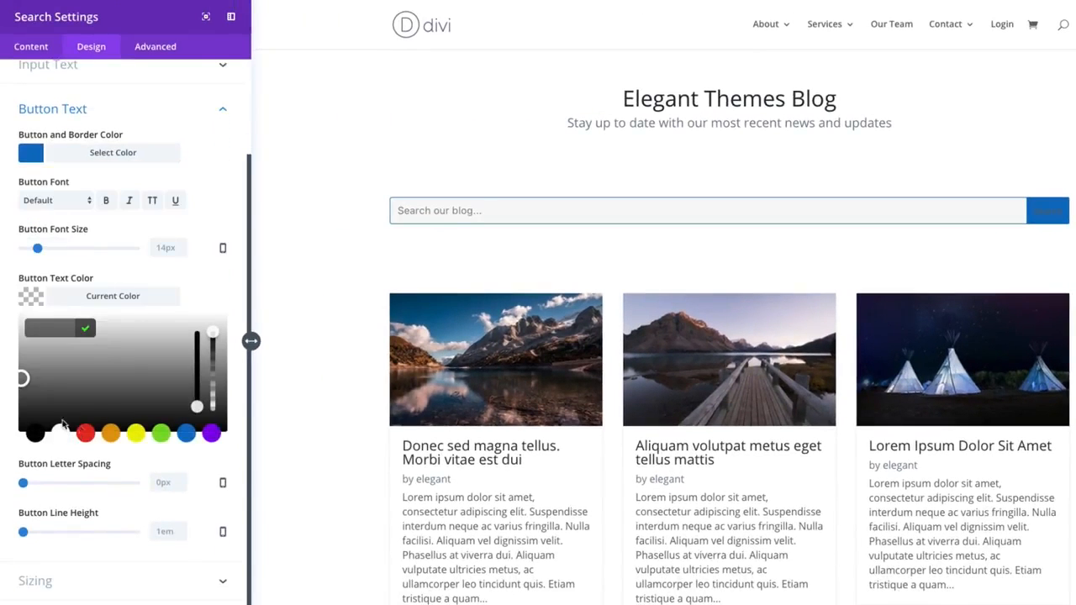
left_click(60, 434)
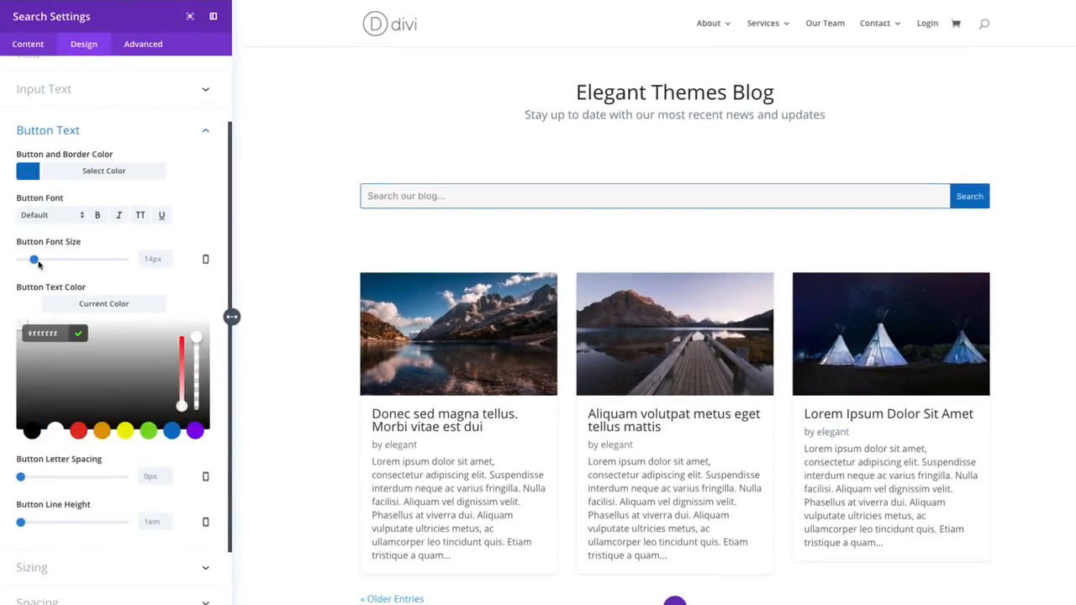
left_click_drag(35, 260, 41, 261)
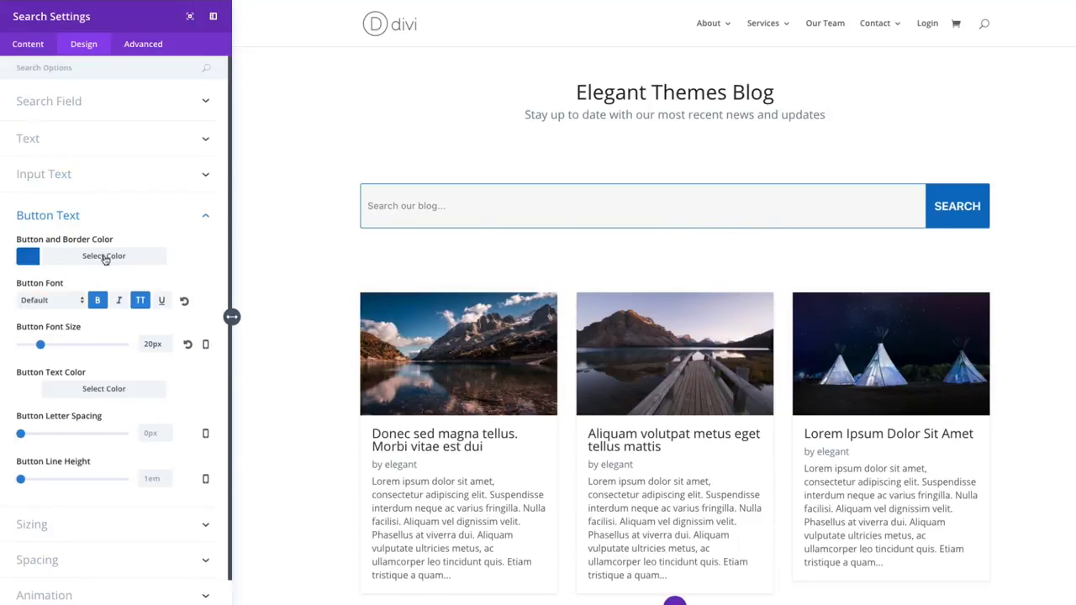
Step: Hide the search button in the module's content elements
left_click(37, 43)
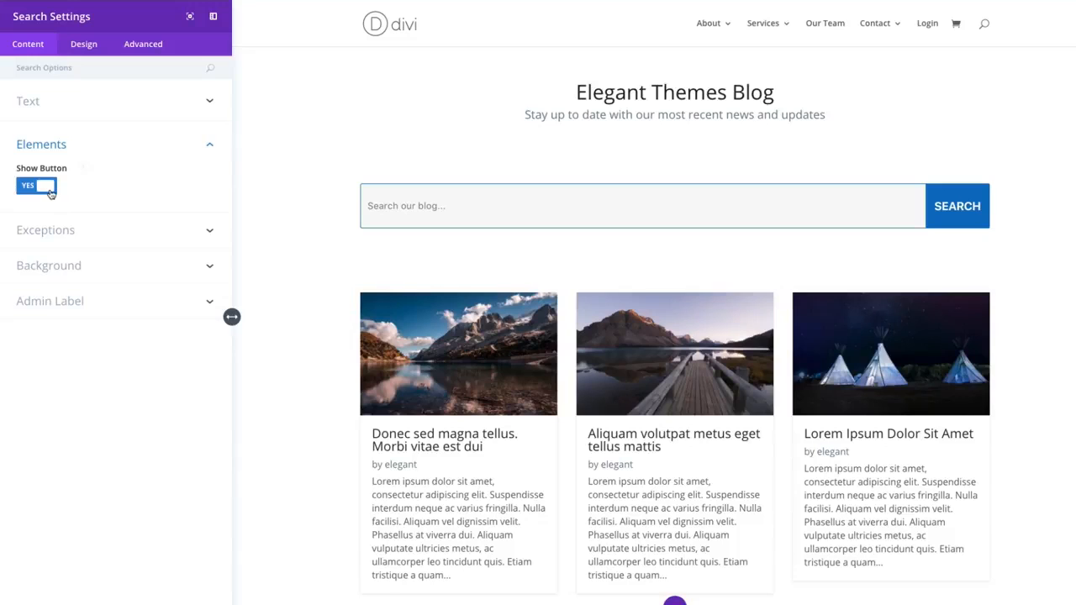
left_click(42, 186)
Step: Clear the button and border color, and reset the button's font style and font size to their defaults
left_click(97, 46)
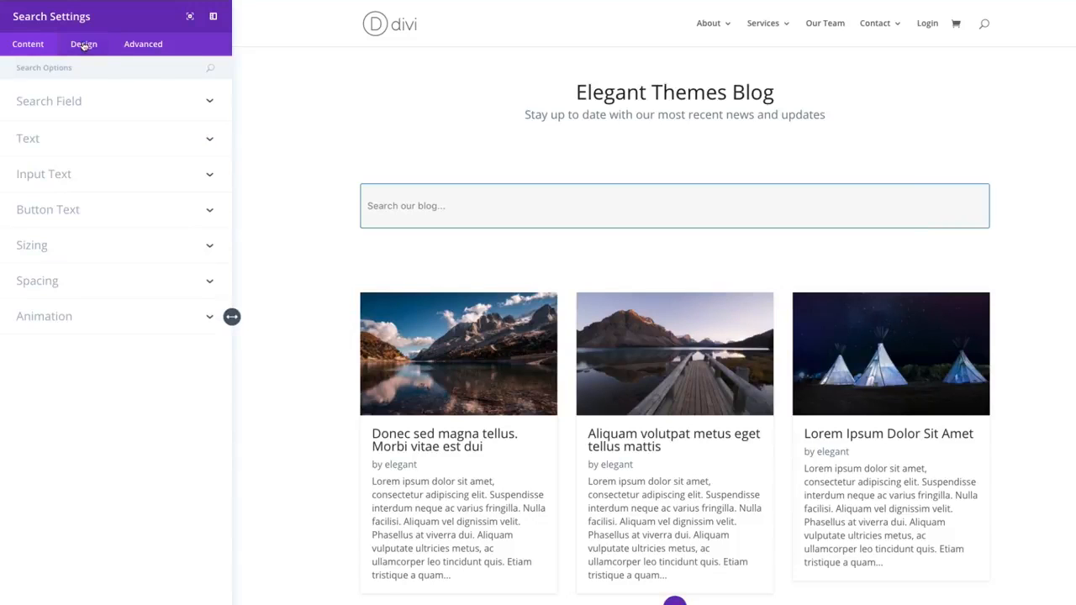
left_click(89, 209)
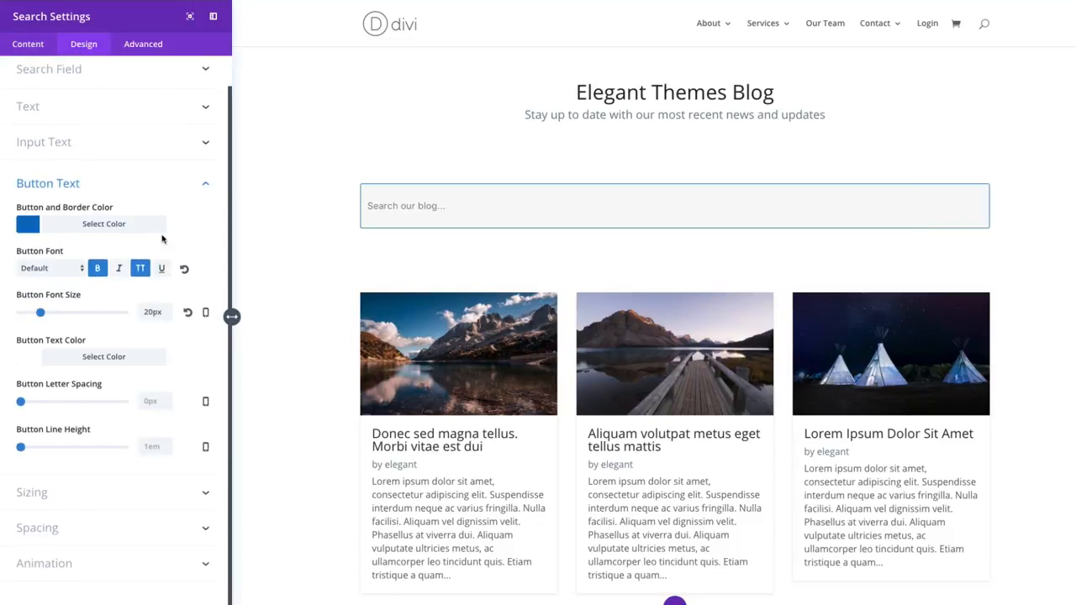
left_click(104, 225)
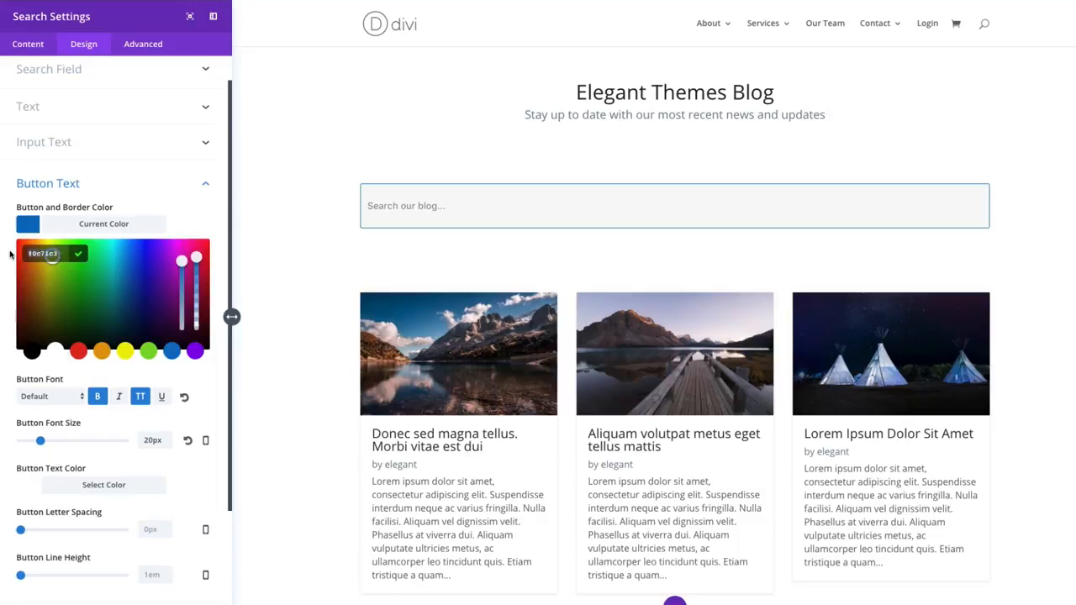
key("BackSpace")
left_click(132, 224)
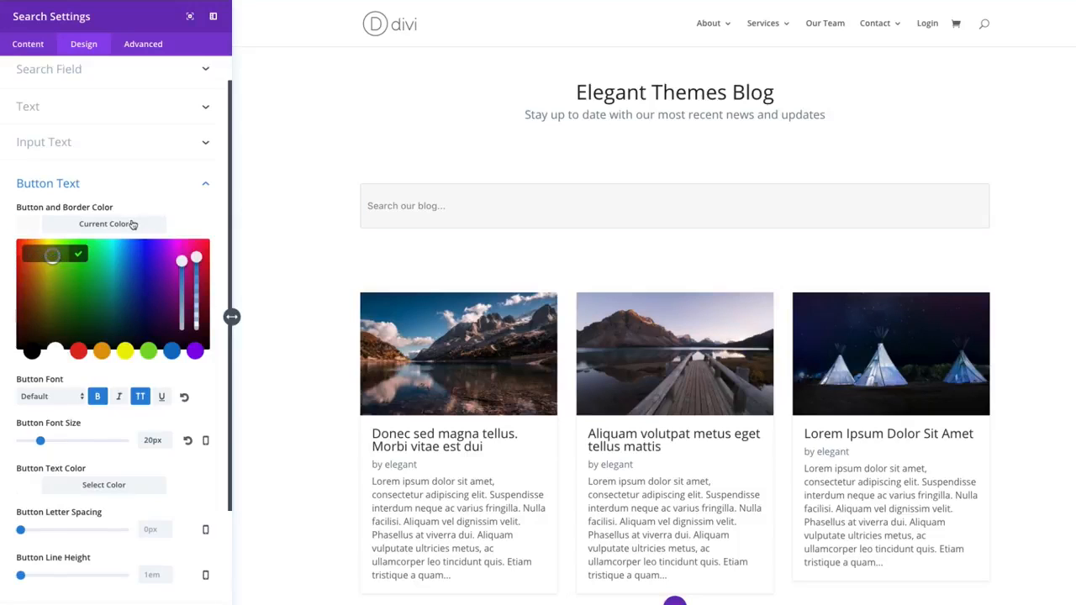
left_click(184, 269)
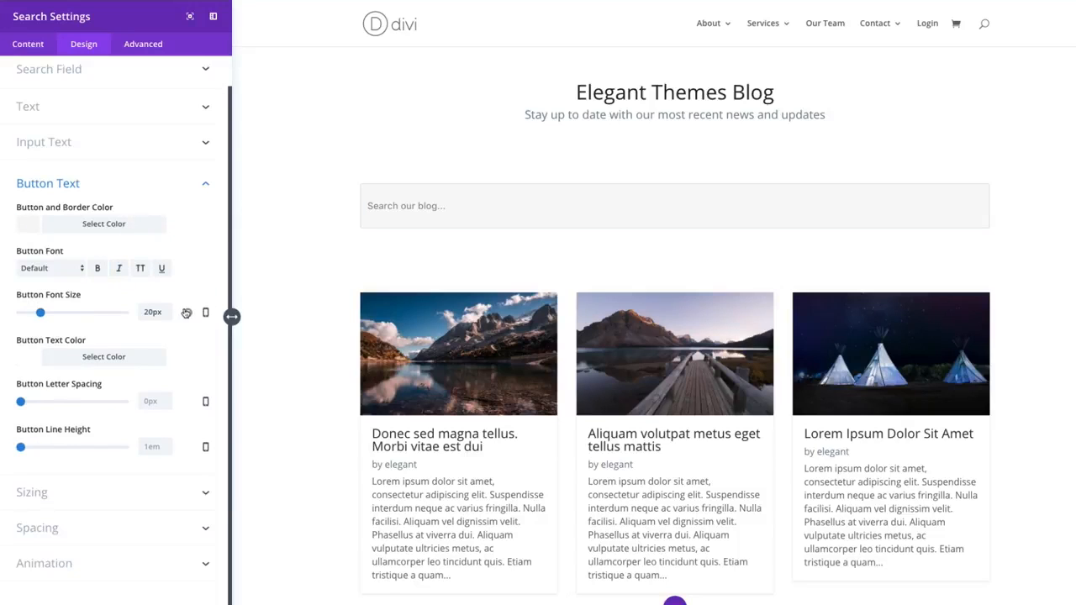
left_click(186, 313)
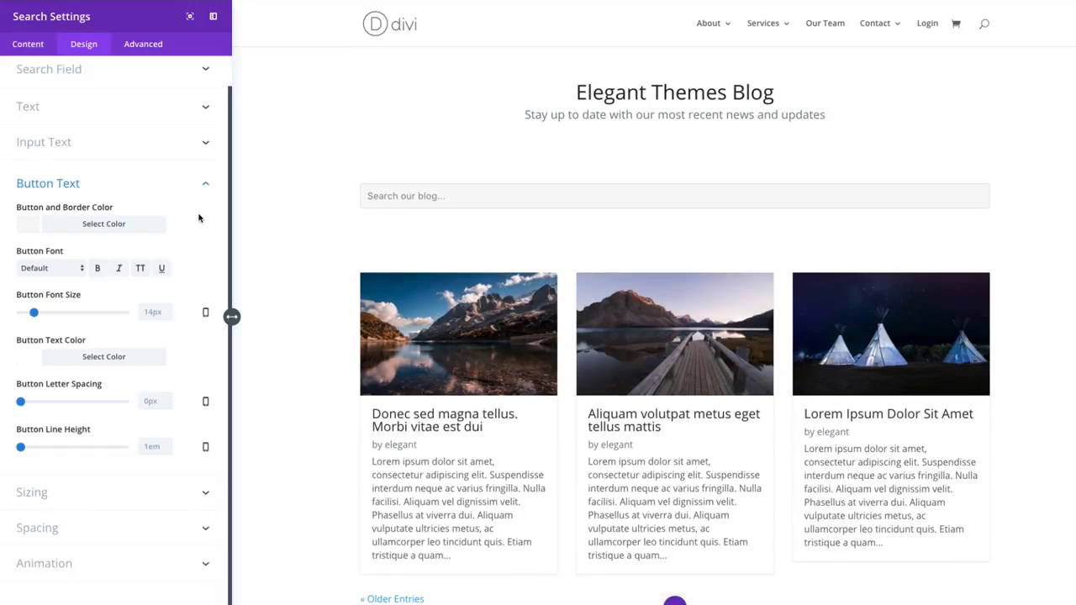
Step: Set the search module's width to 300px and its module alignment to center
left_click(159, 493)
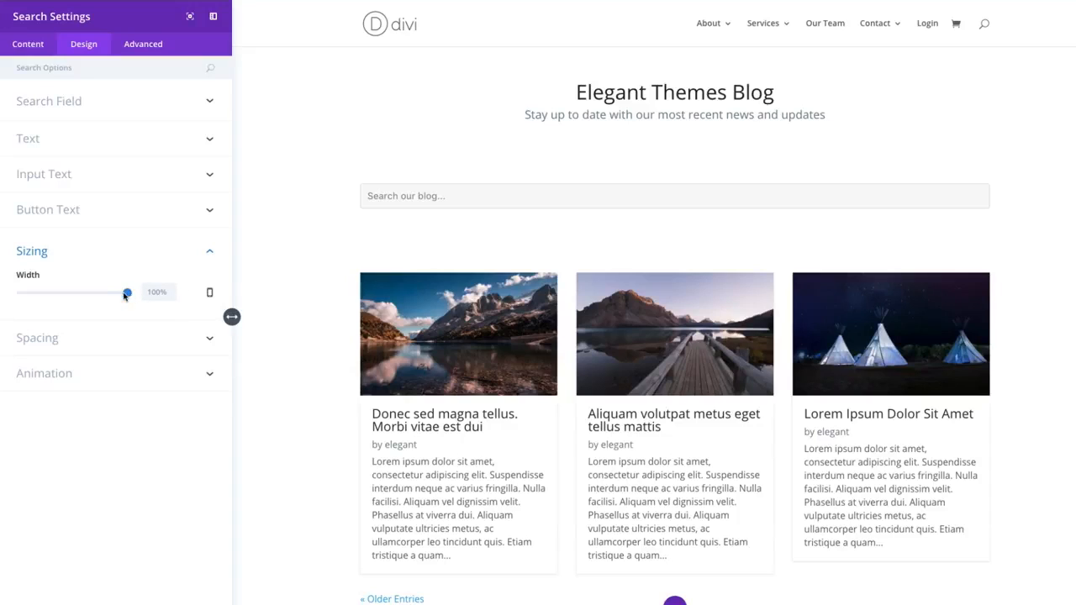
left_click_drag(124, 294, 52, 296)
left_click(144, 292)
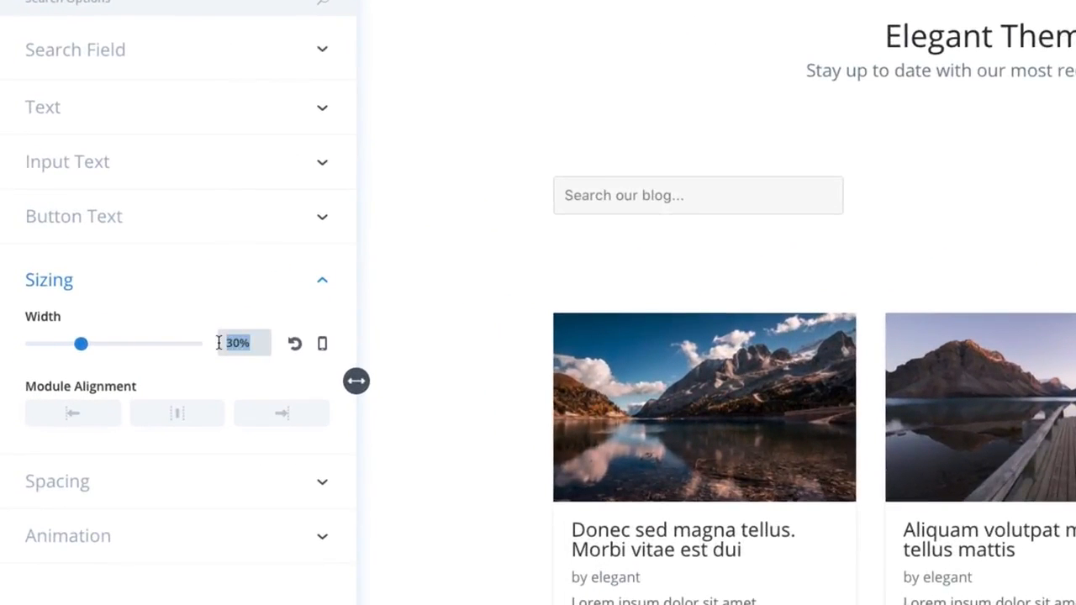
type("300")
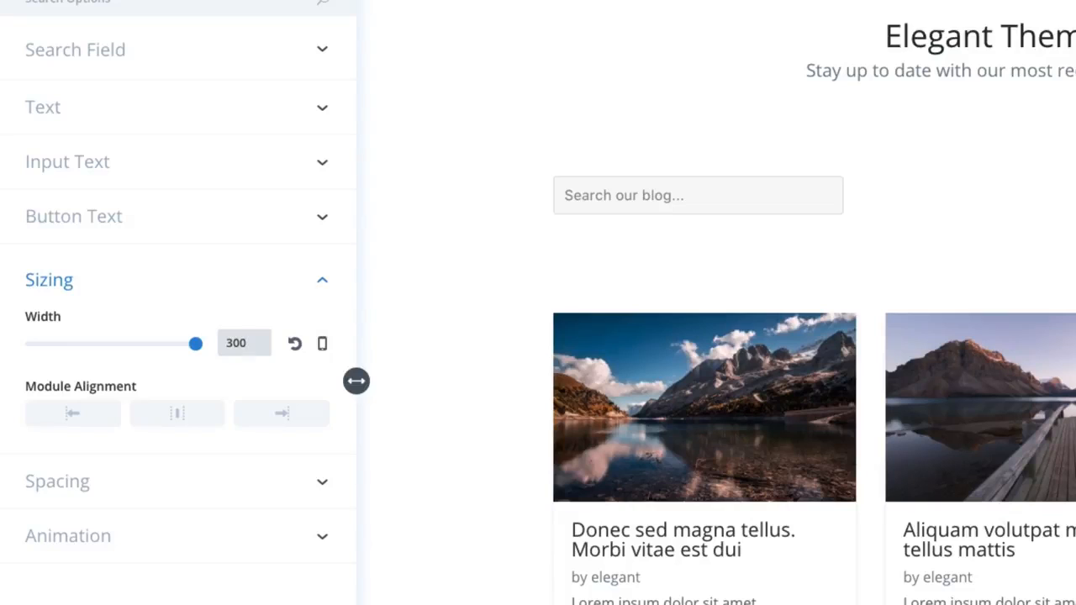
type("px")
left_click(302, 317)
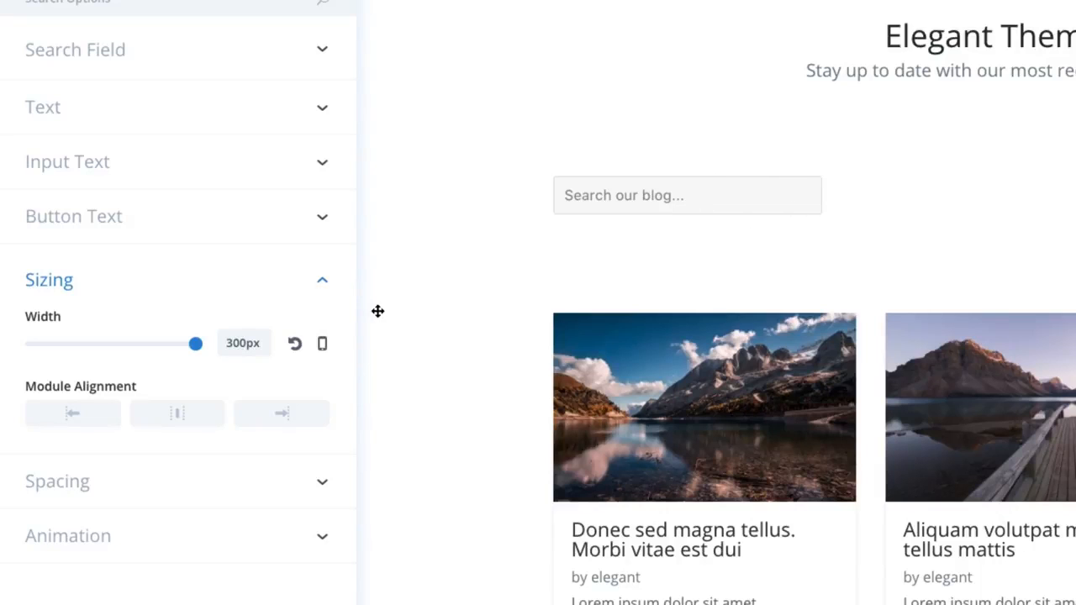
left_click(187, 417)
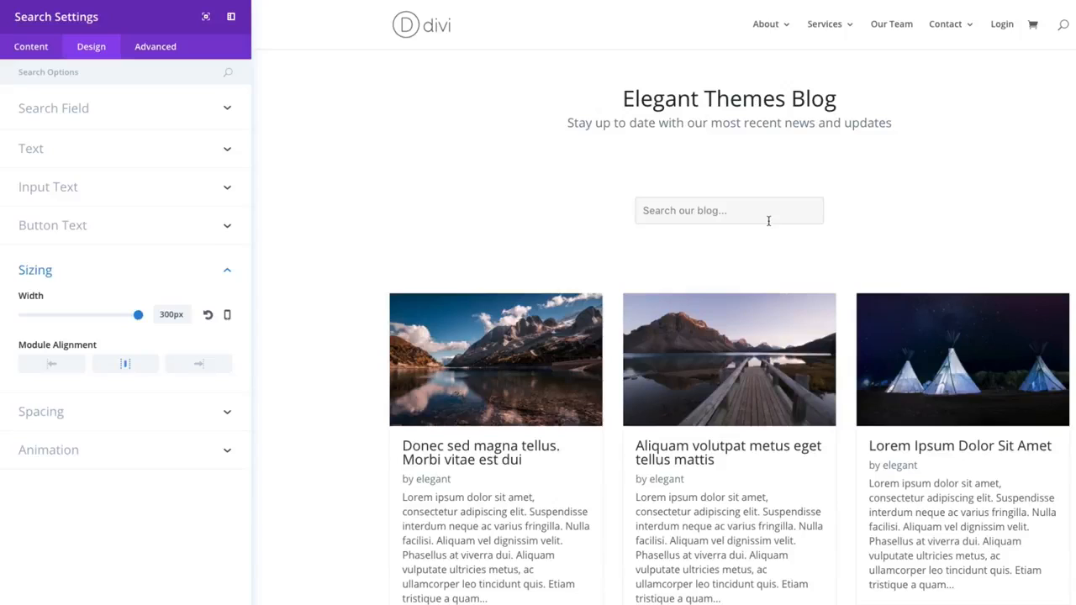
Step: Set the search module's custom top and bottom padding to 20px each
left_click(149, 411)
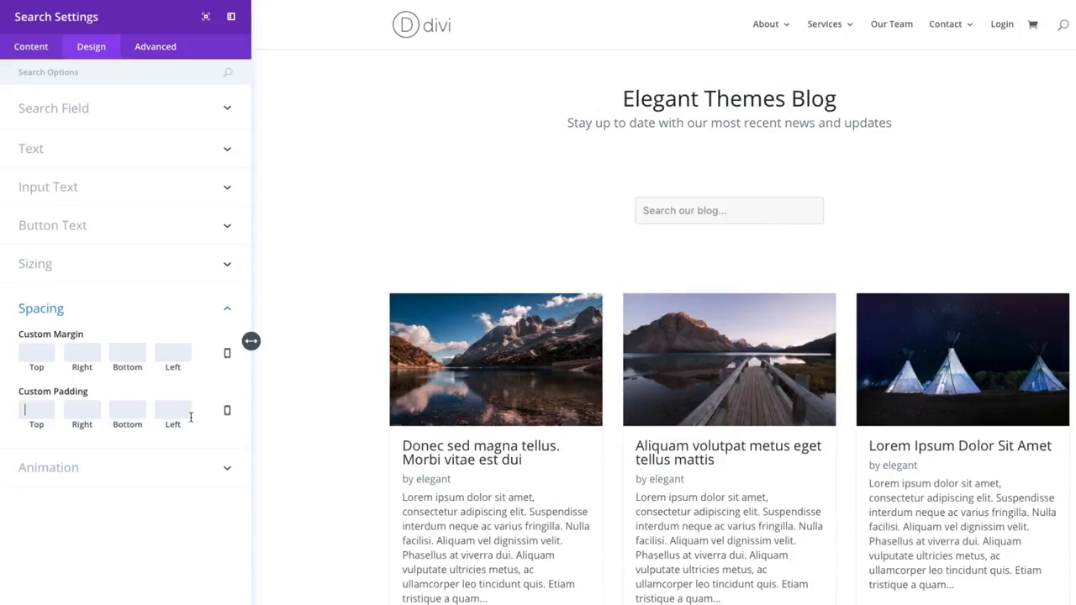
left_click(36, 409)
type("20")
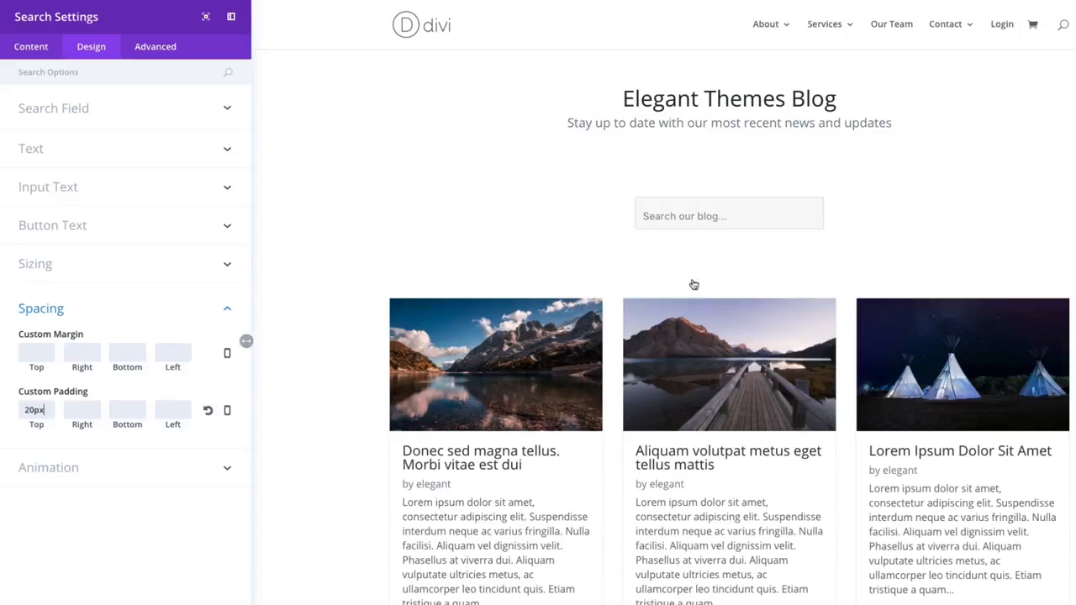
left_click(120, 414)
type("20px")
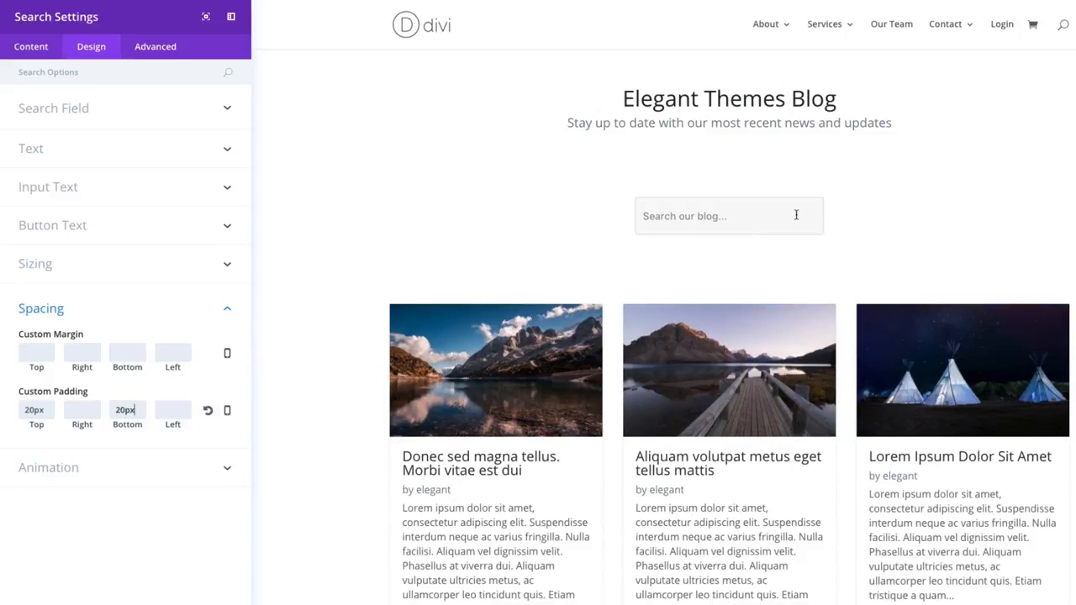
Step: Preview the Slide animation on the search module and set its animation style to Fade
left_click(52, 469)
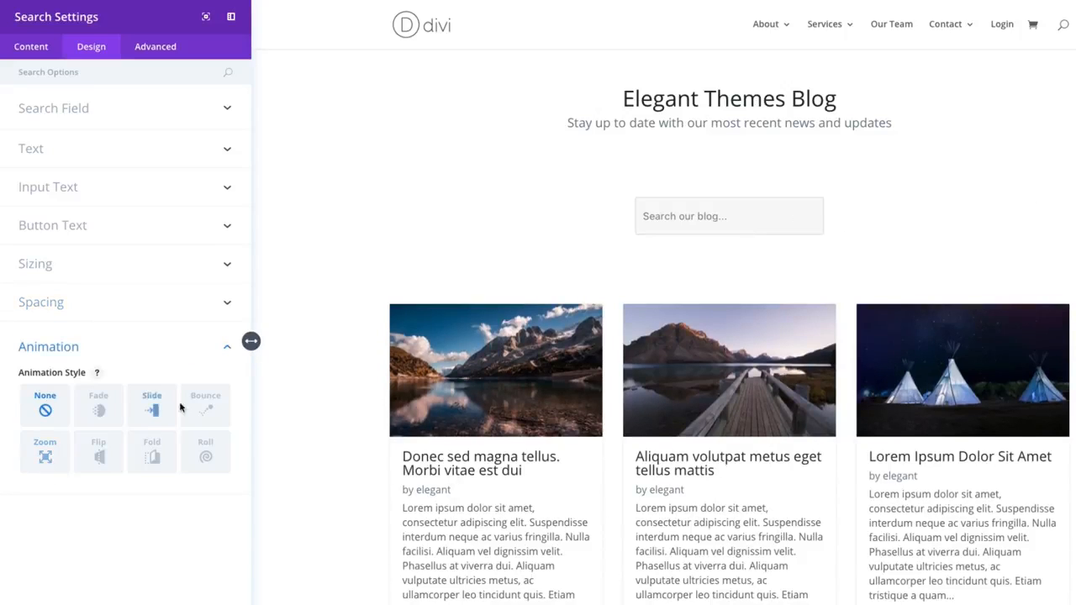
left_click(97, 413)
left_click(151, 409)
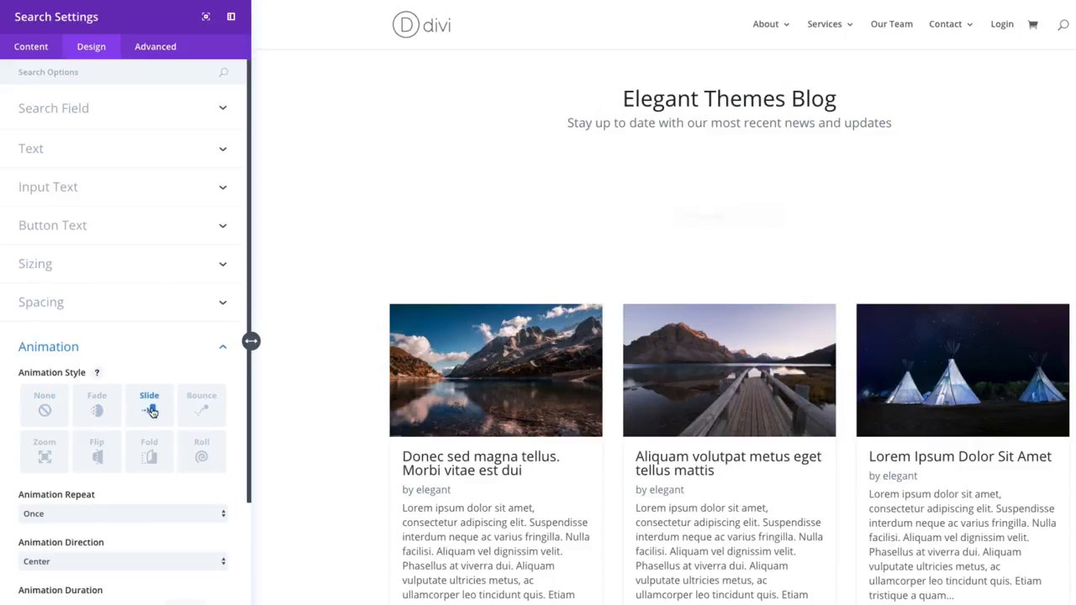
left_click(107, 416)
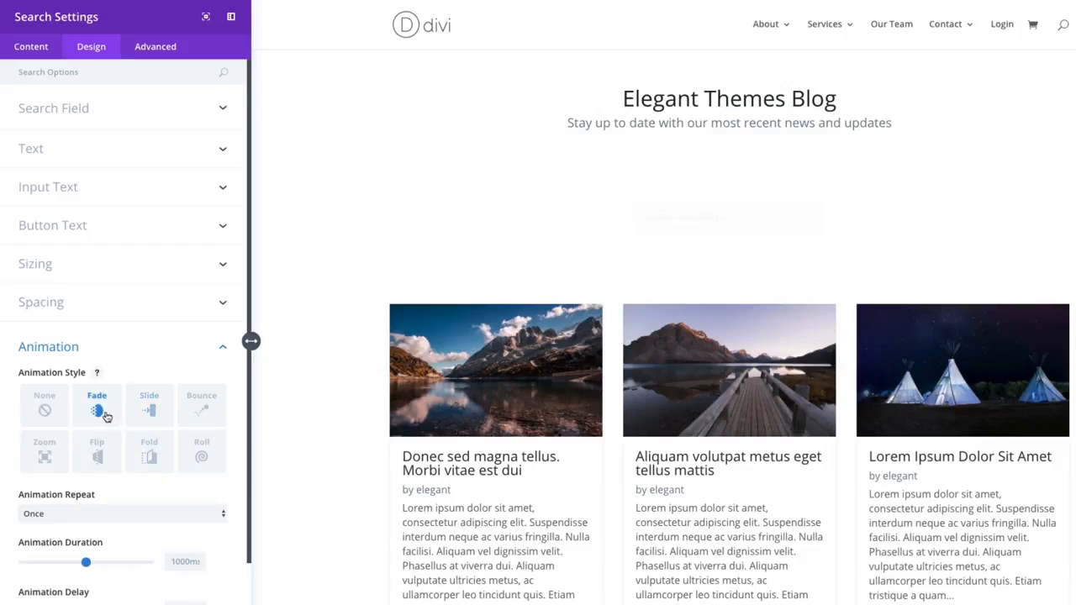
Step: Preview the Bounce, Fold and Slide animations on the search module, and set its animation style to None
left_click(201, 414)
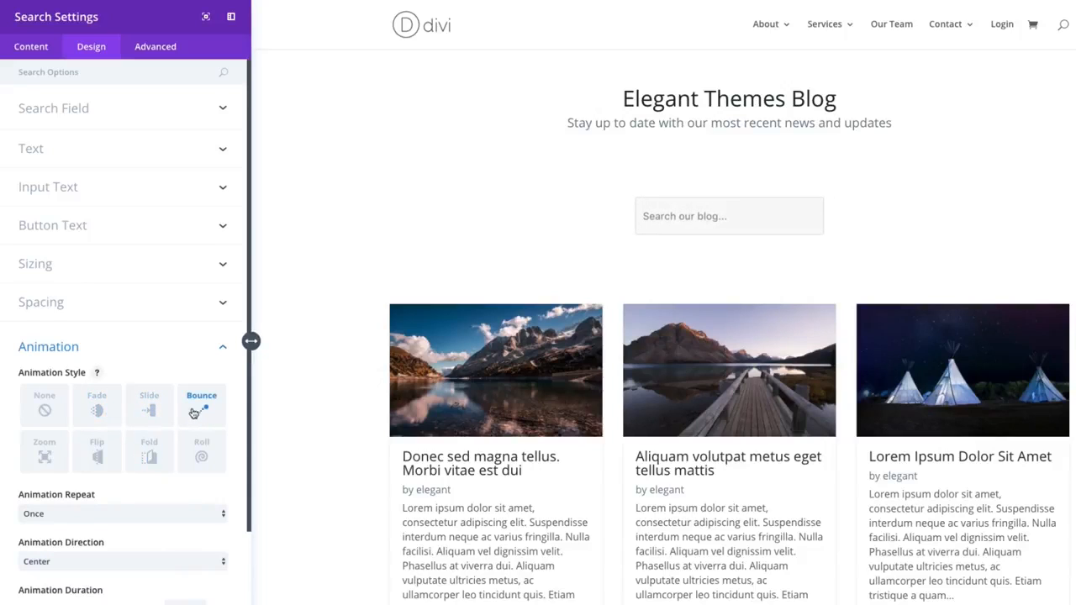
left_click(150, 458)
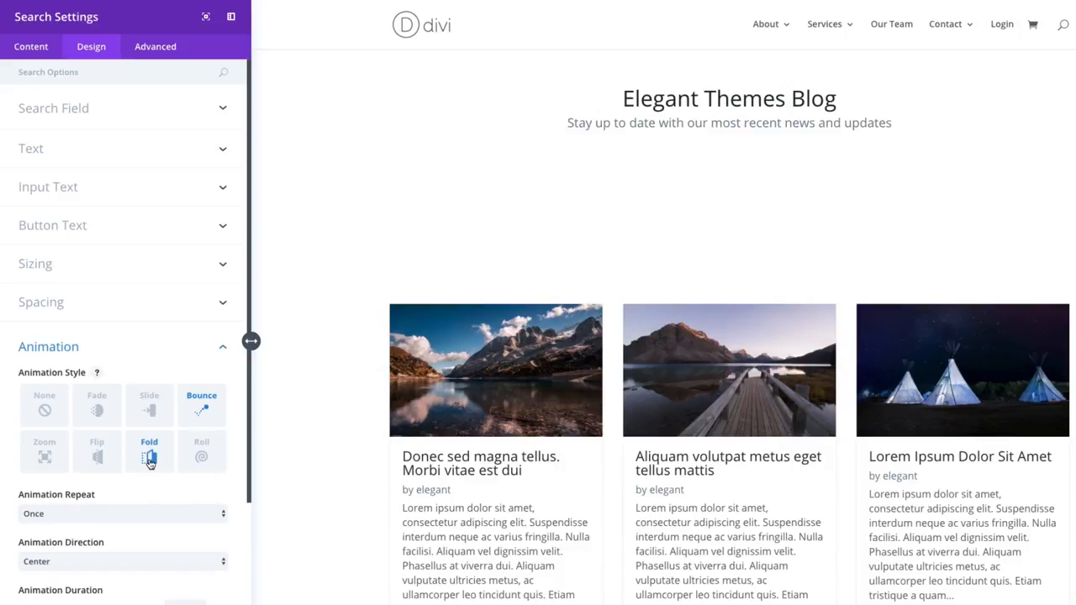
left_click(148, 410)
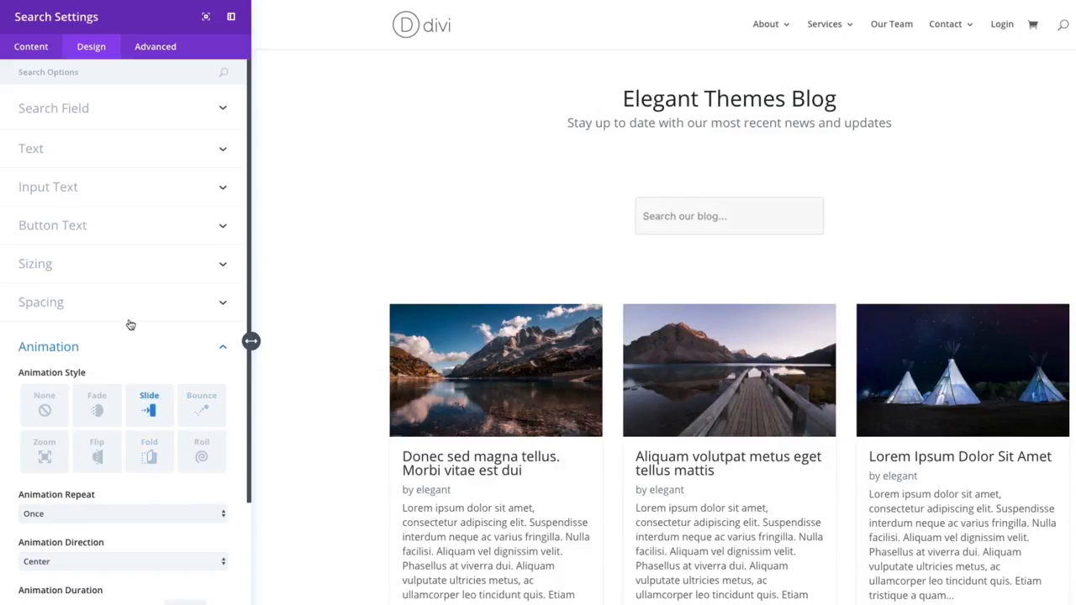
left_click(43, 412)
left_click(72, 356)
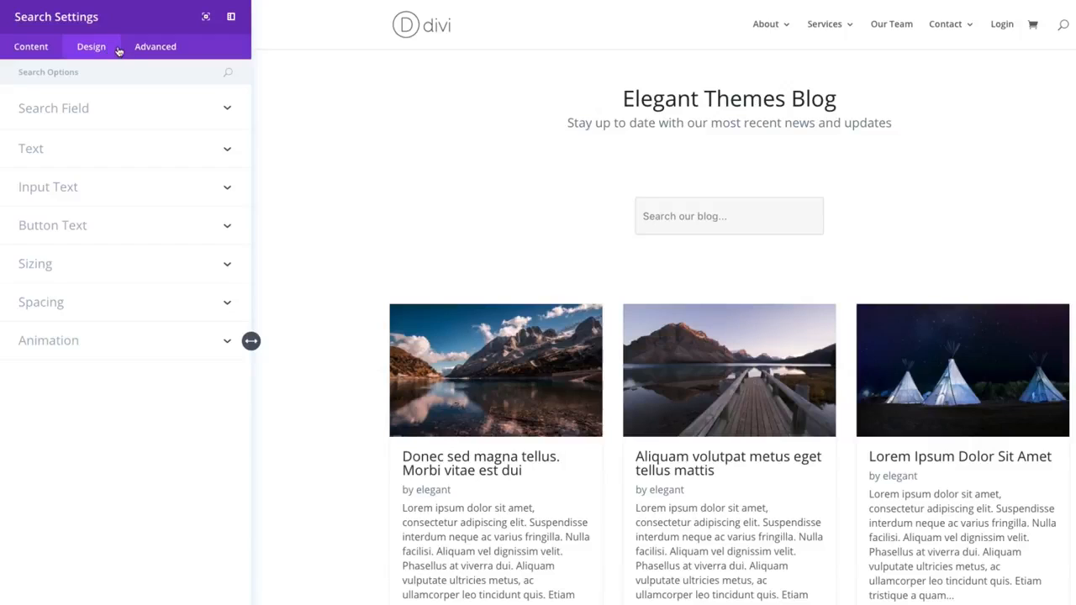
Step: Examine the search module's advanced options for CSS ID and classes and its custom CSS fields
left_click(165, 52)
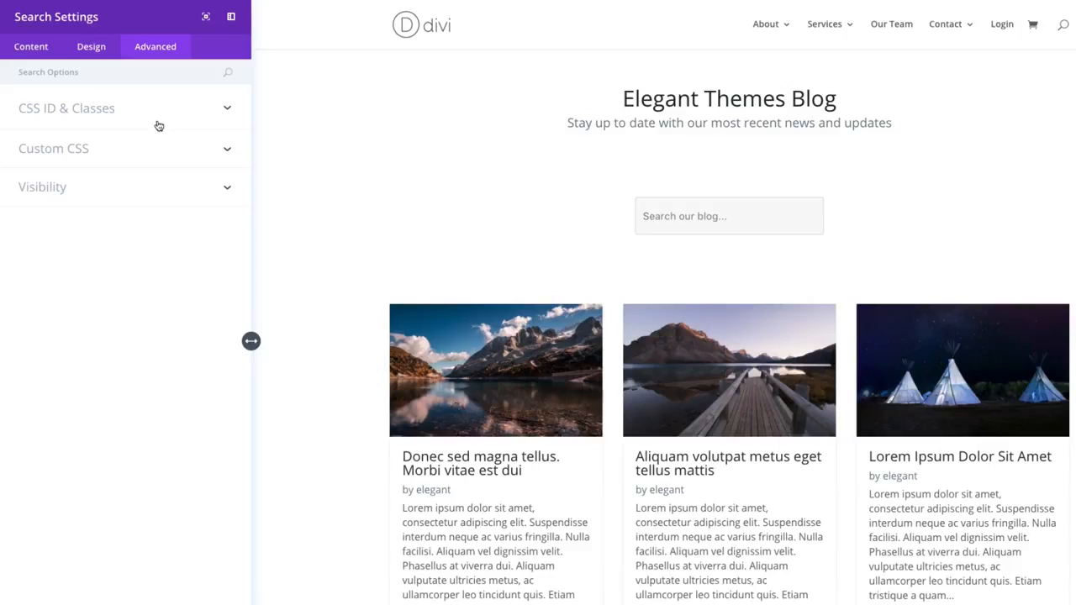
left_click(106, 50)
left_click(155, 47)
left_click(127, 149)
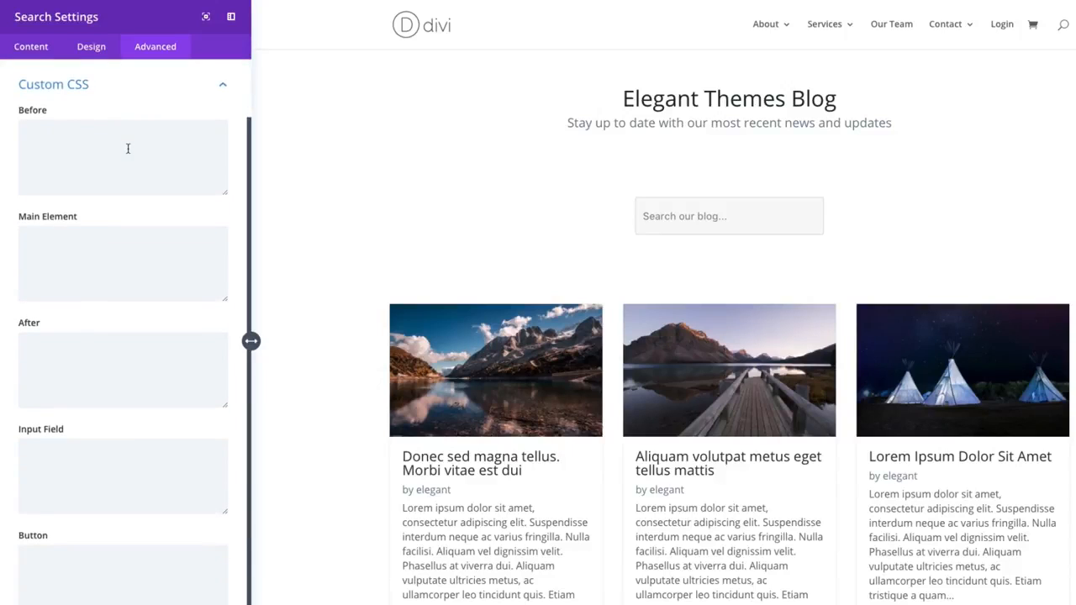
scroll(169, 235, "up", 2)
left_click(153, 118)
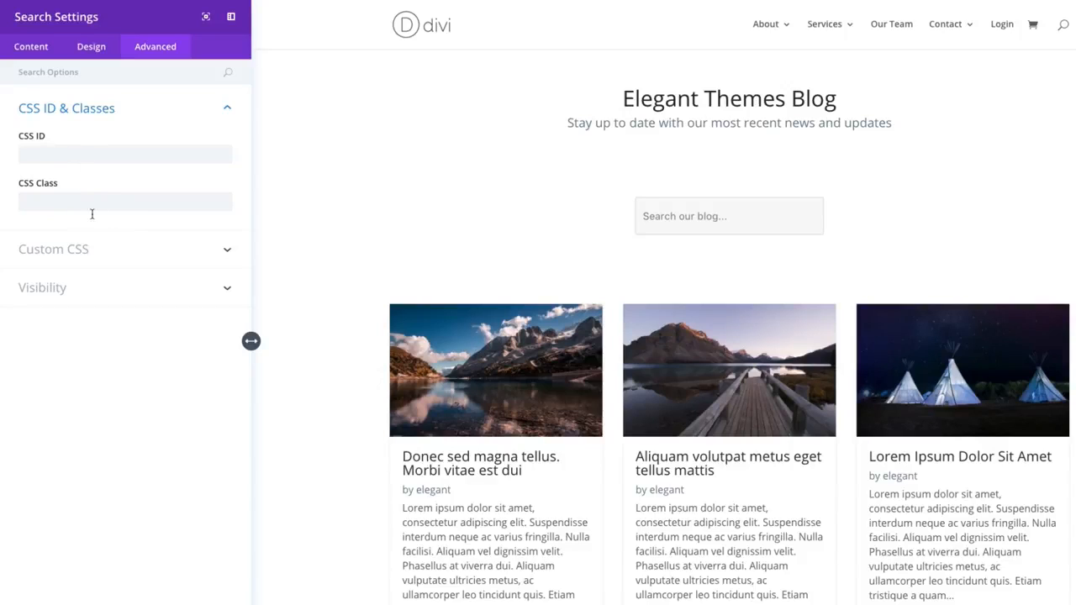
left_click(88, 249)
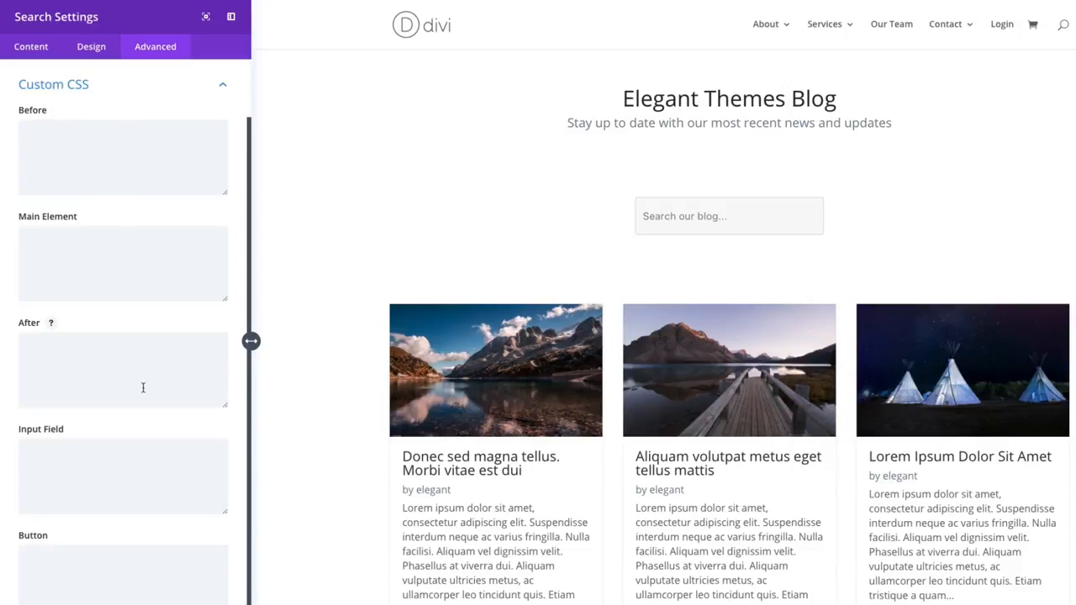
scroll(111, 289, "down", 1)
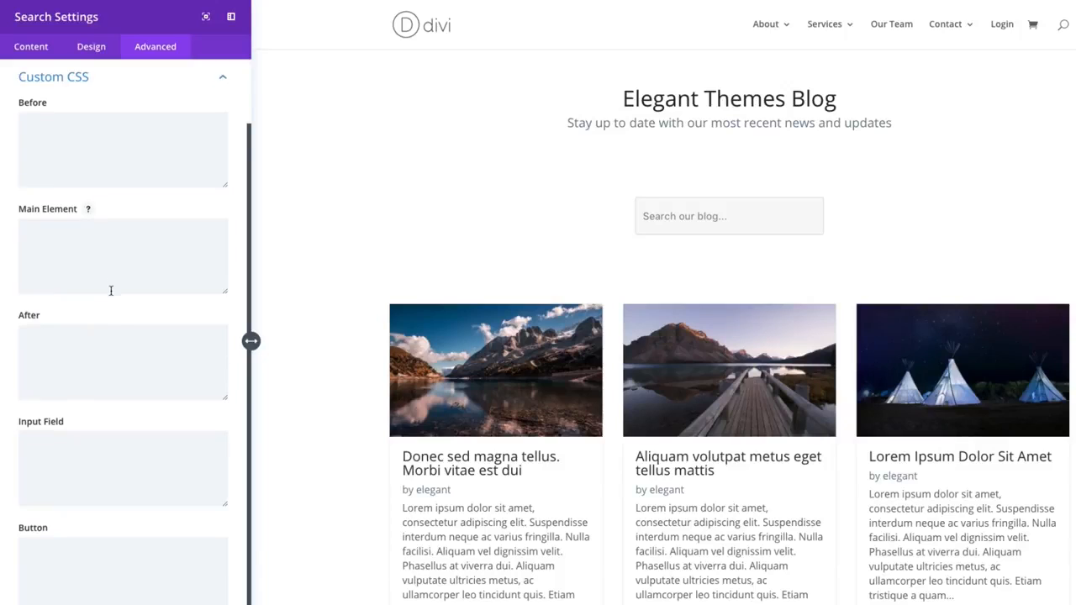
scroll(122, 386, "up", 2)
scroll(135, 394, "down", 3)
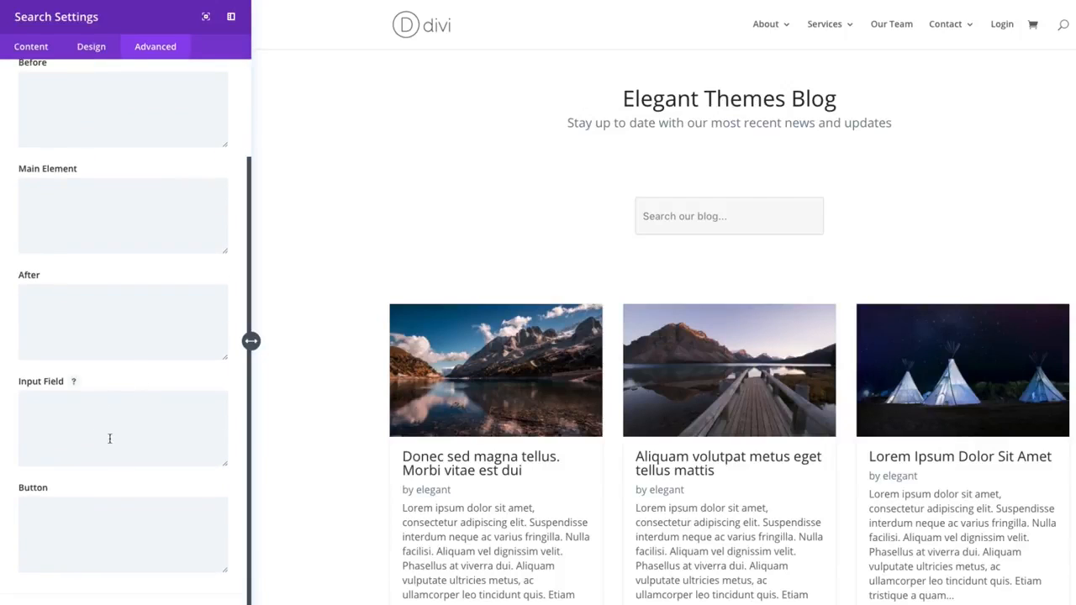
Step: Add the custom CSS "border-radius: 30px" to the search module's input field
left_click(89, 300)
left_click(99, 407)
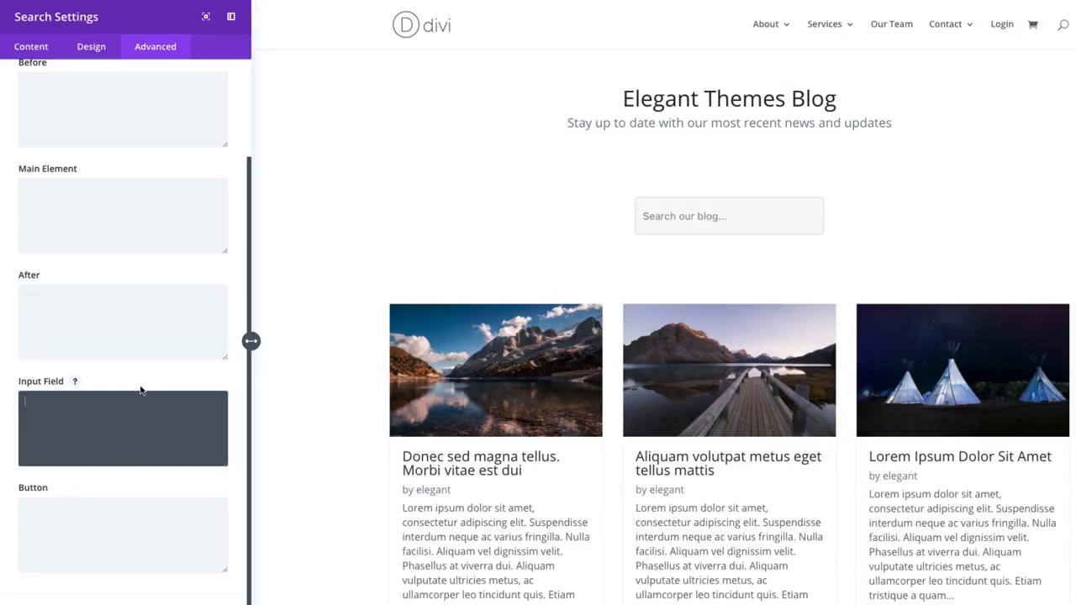
scroll(142, 379, "up", 1)
scroll(135, 437, "down", 1)
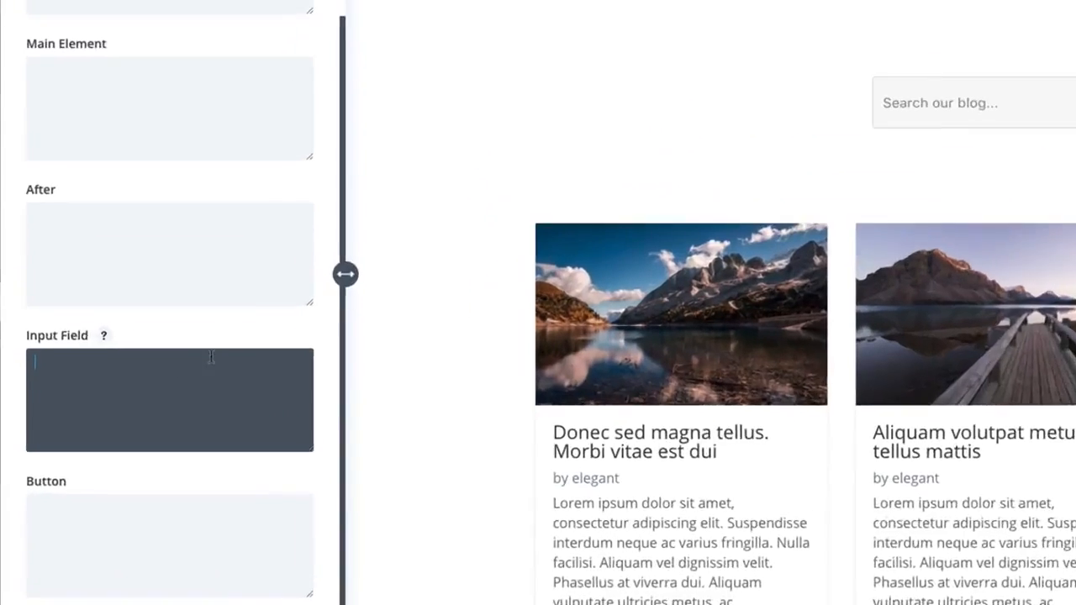
type("border")
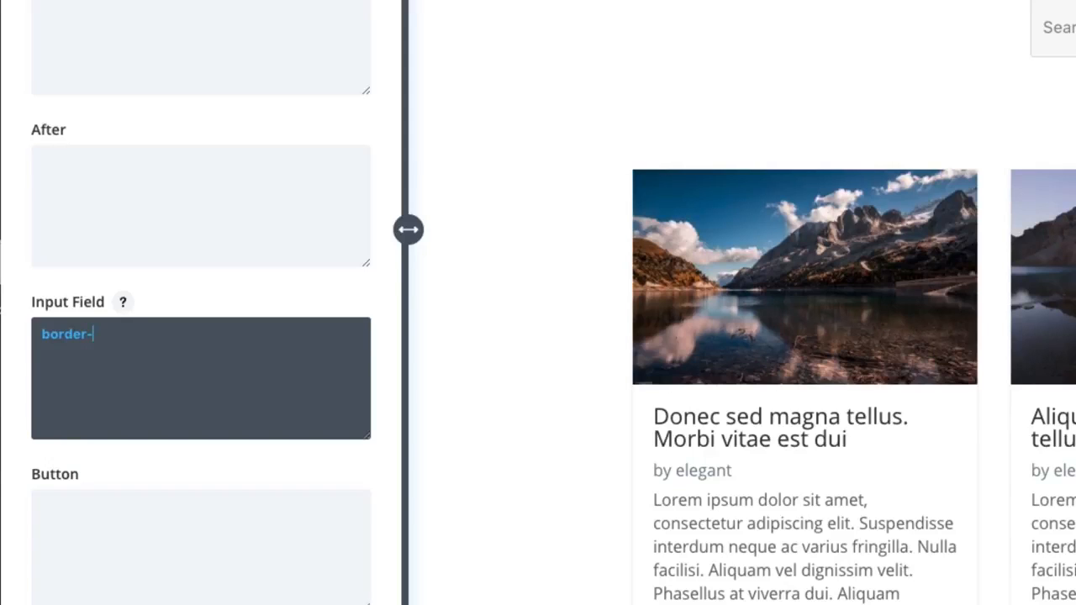
type("-radius: 30px")
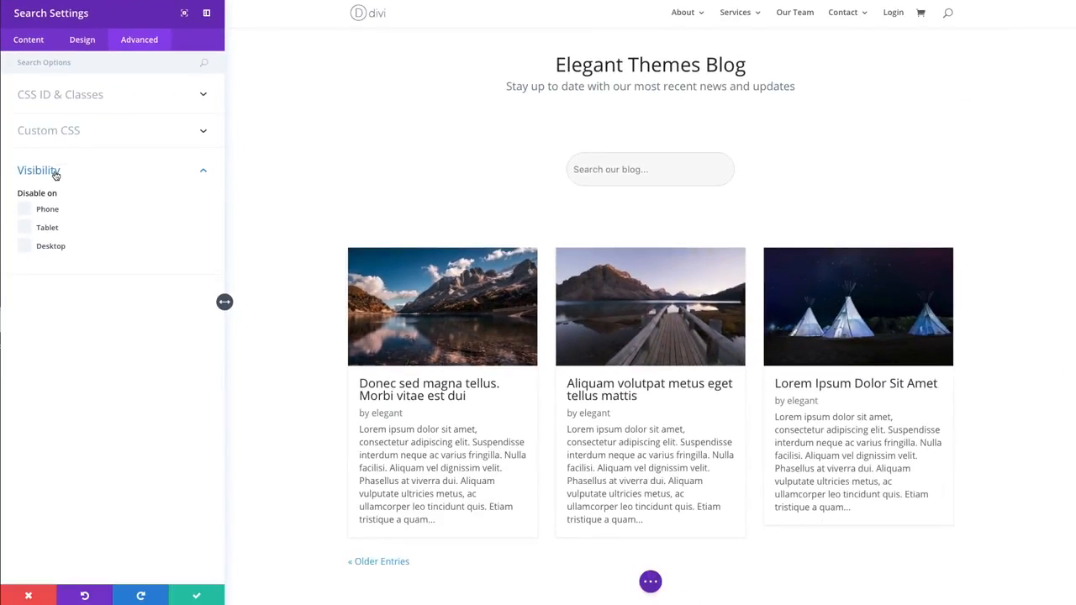
Step: Collapse the visibility options, save the search module's settings and save the page
left_click(50, 171)
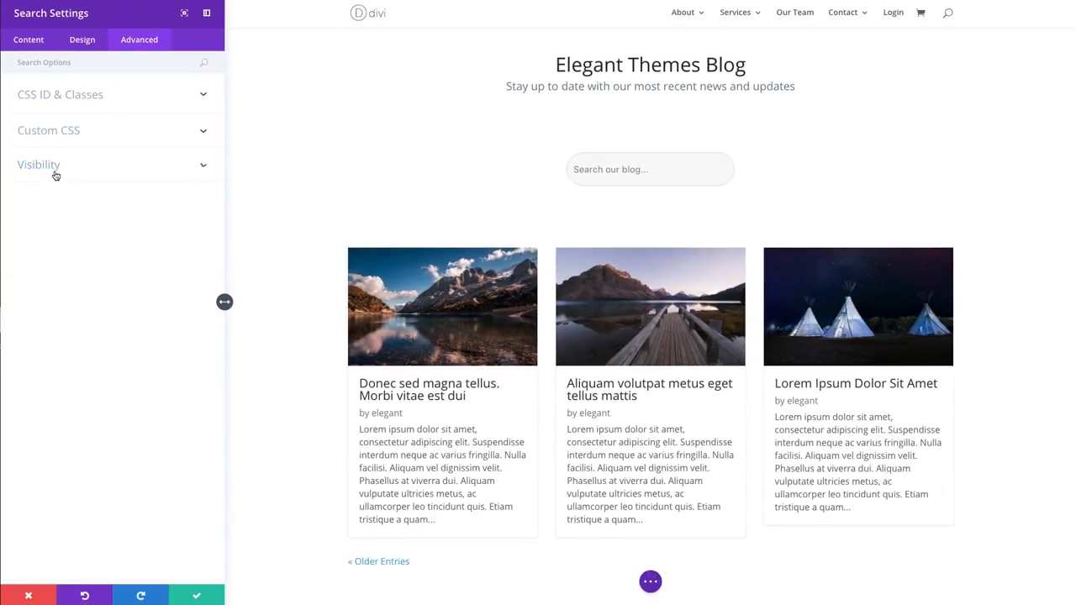
left_click(197, 597)
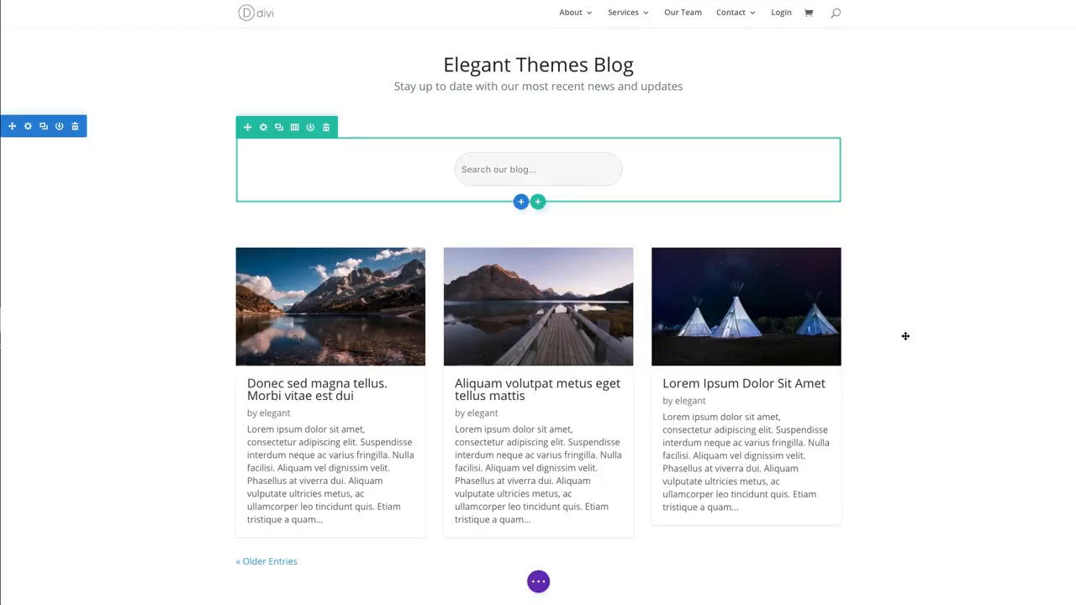
key("t")
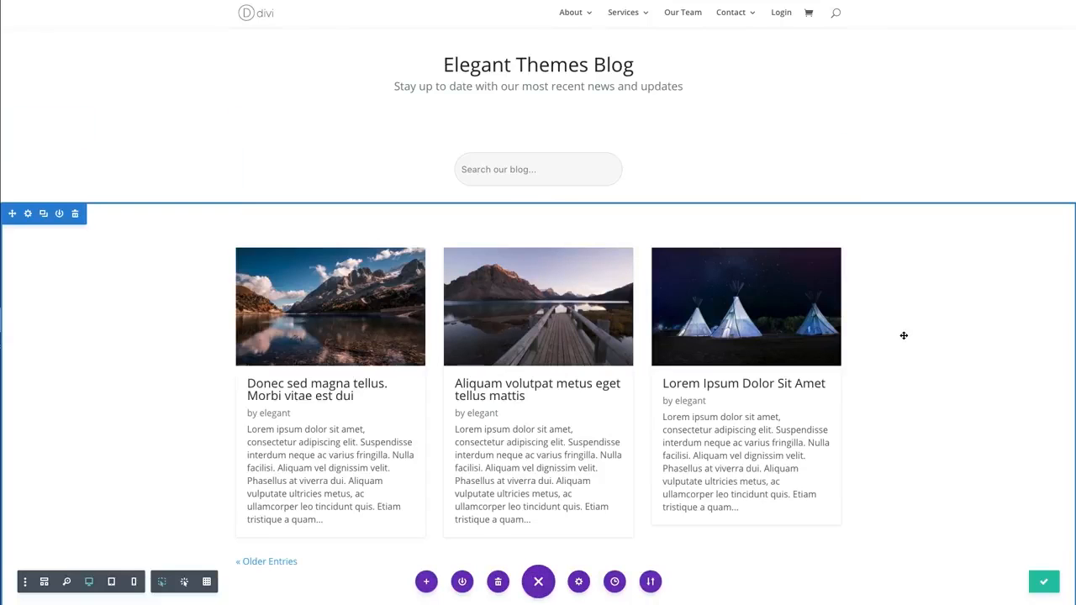
left_click(1044, 581)
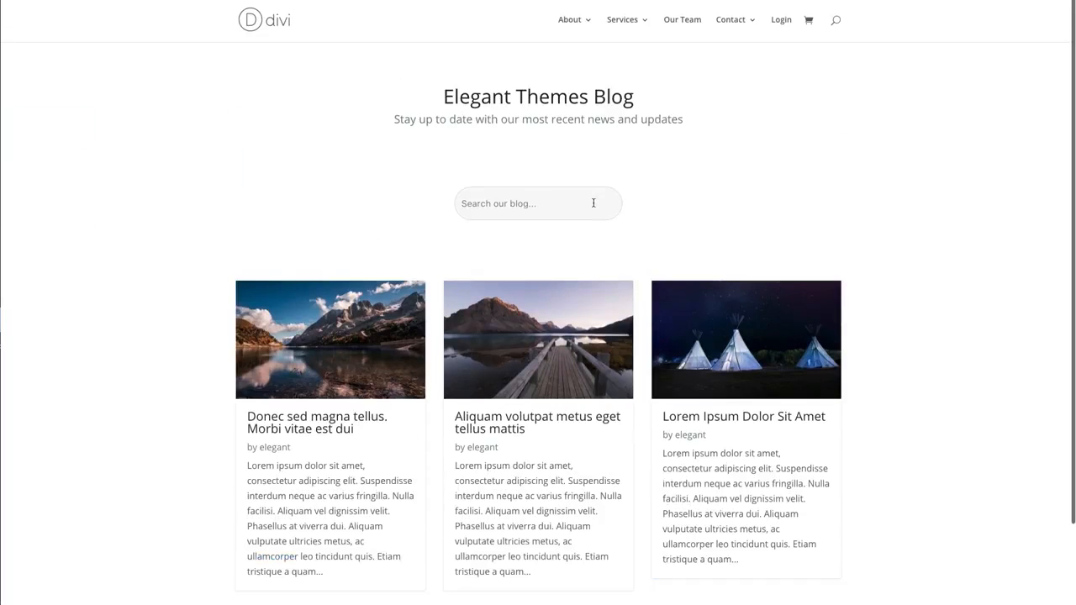
Step: Test the search box on the live blog page by searching for "lorem ipsum"
left_click(594, 202)
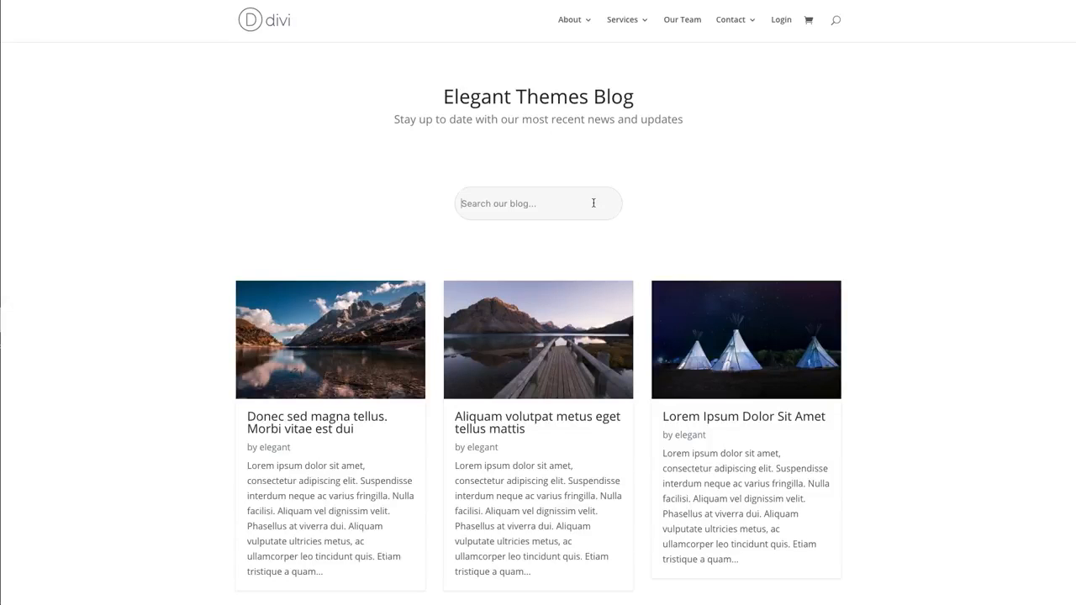
scroll(395, 238, "down", 2)
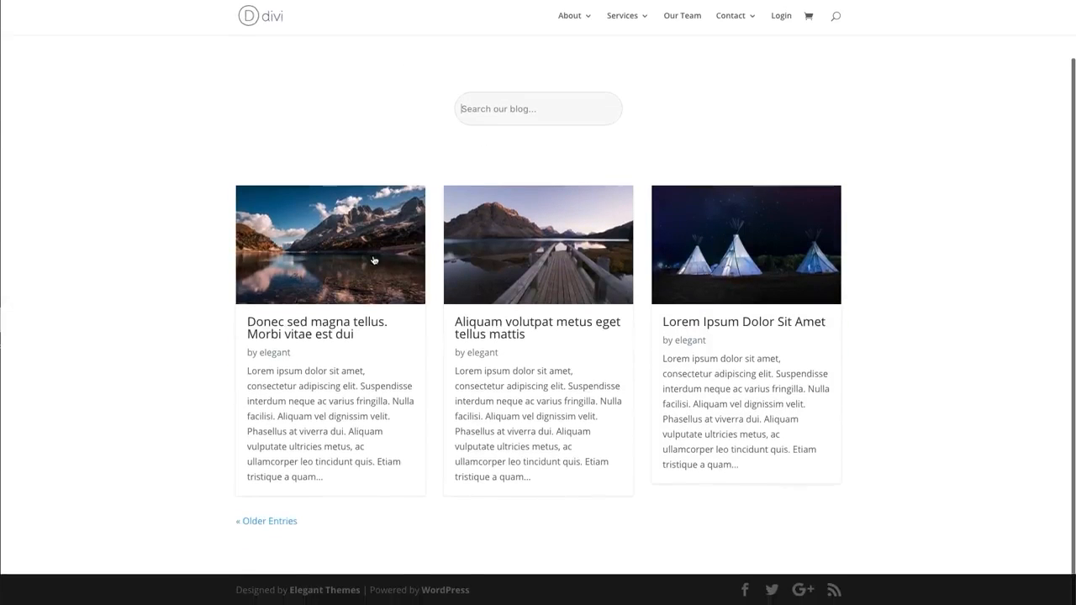
scroll(299, 355, "up", 2)
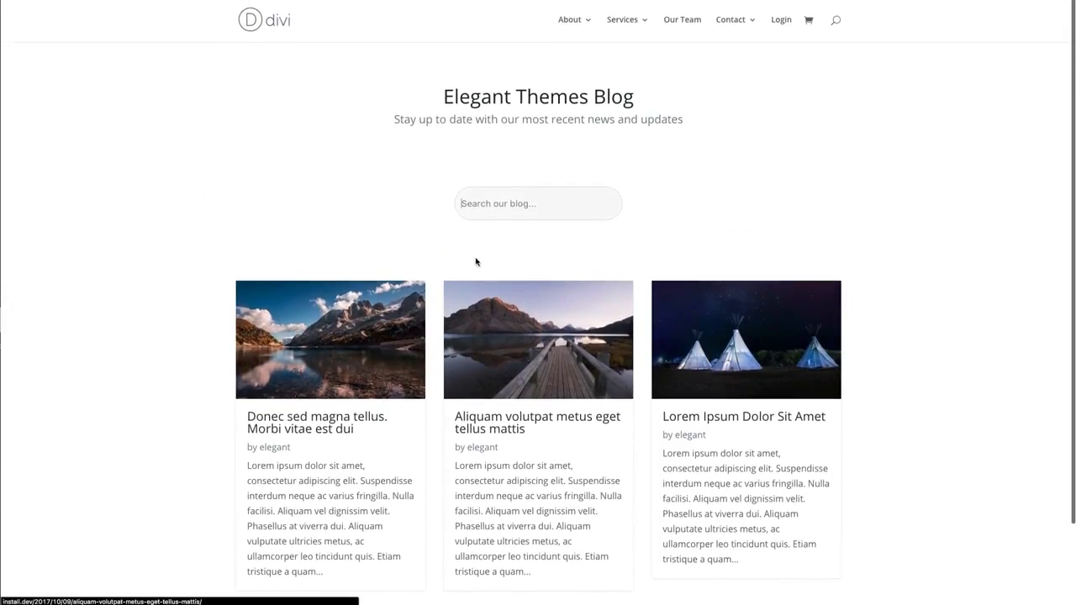
left_click(482, 209)
type("lorem")
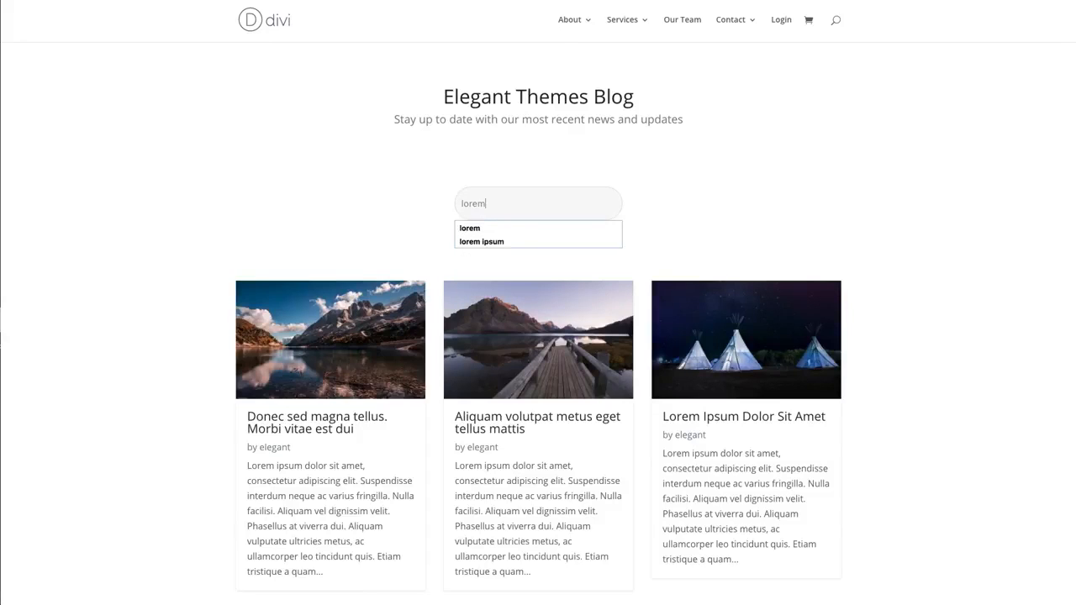
type(" ipsum")
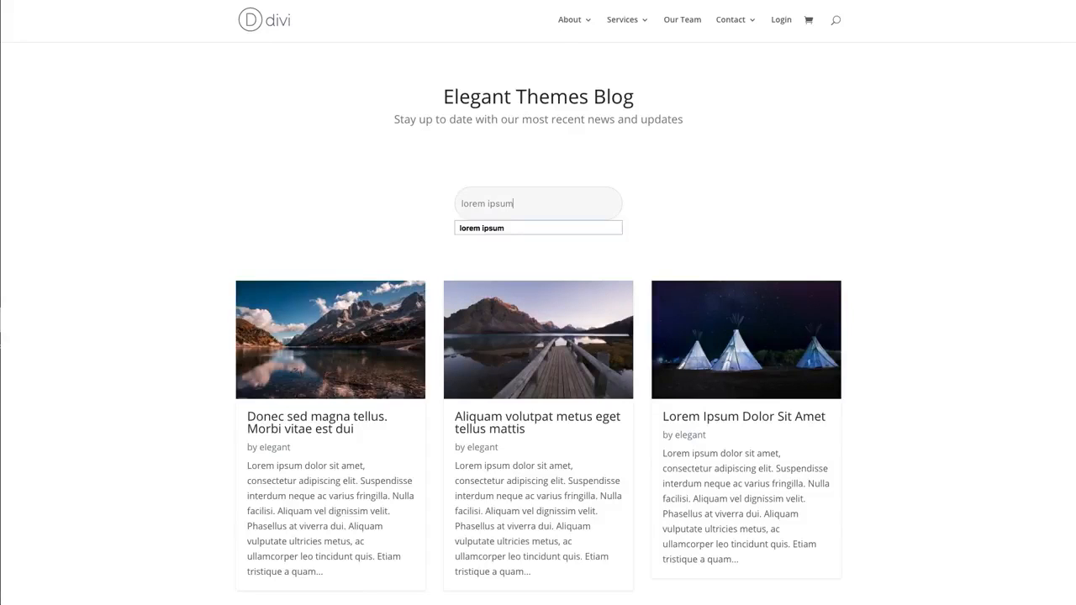
key("Return")
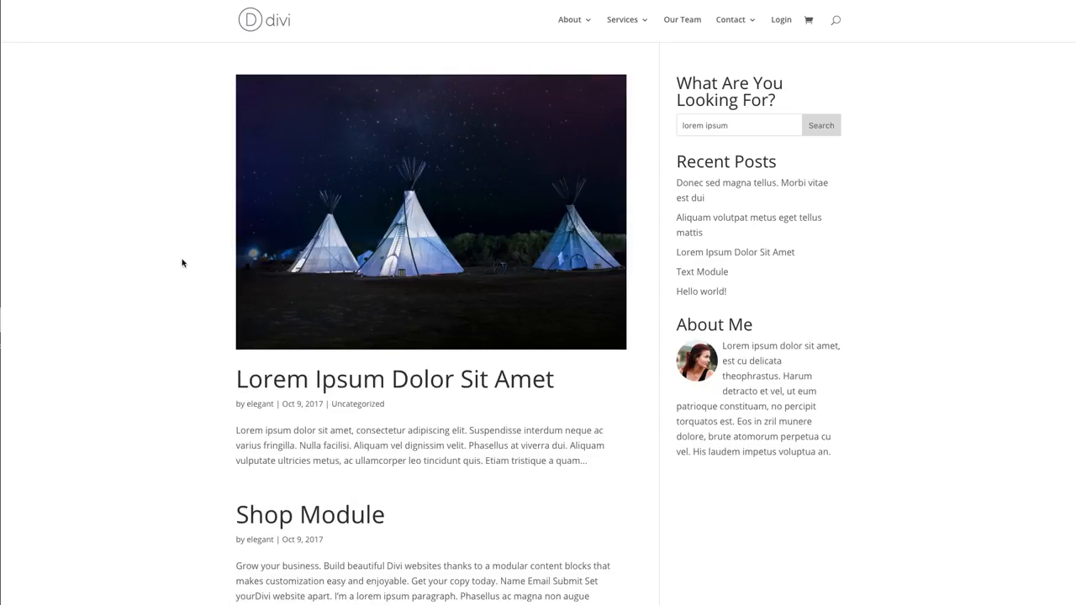
Step: Examine the search results page to see which posts and pages are listed for the query
scroll(182, 264, "down", 3)
scroll(165, 261, "up", 3)
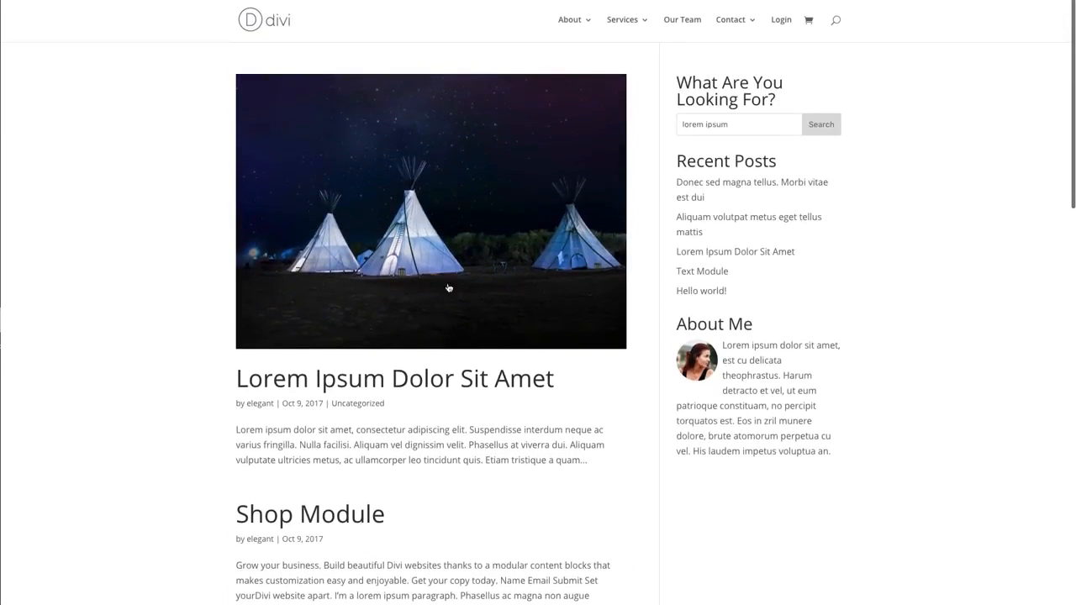
scroll(378, 301, "down", 3)
scroll(378, 297, "up", 2)
scroll(377, 298, "up", 1)
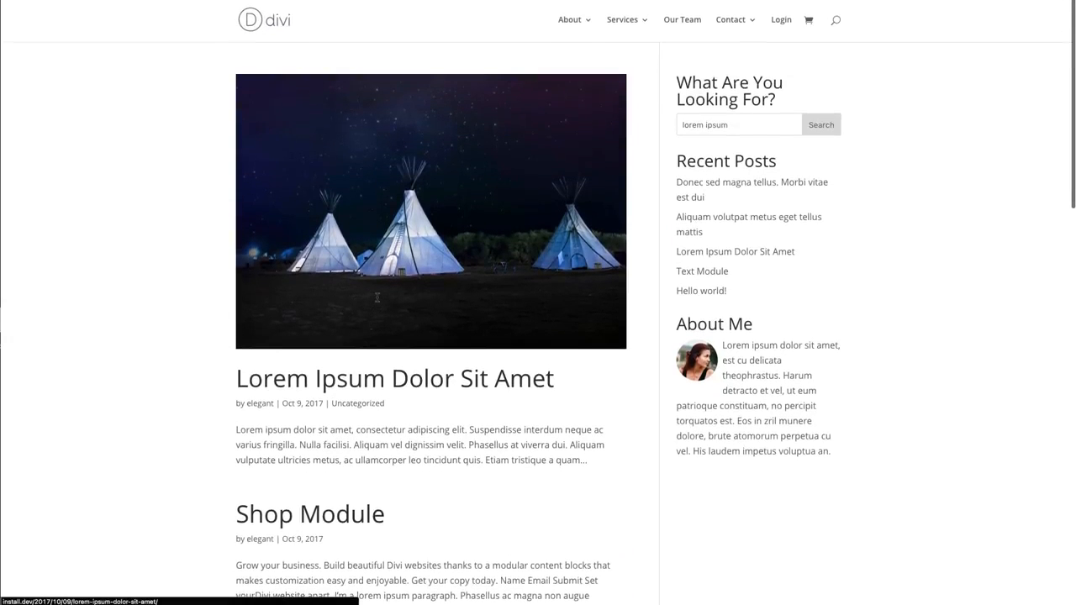
scroll(385, 352, "down", 3)
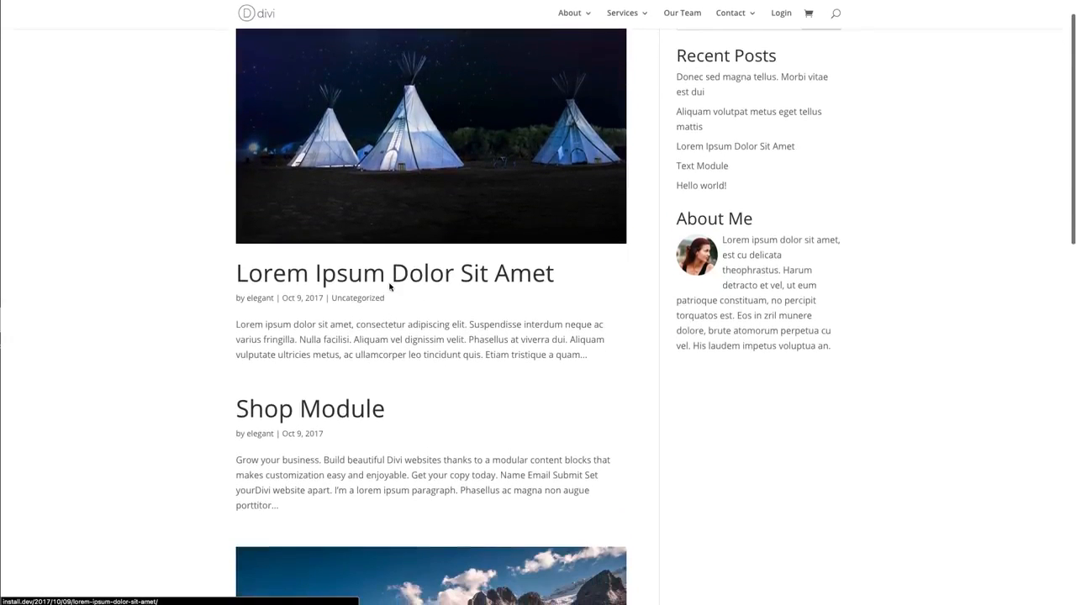
scroll(427, 257, "down", 3)
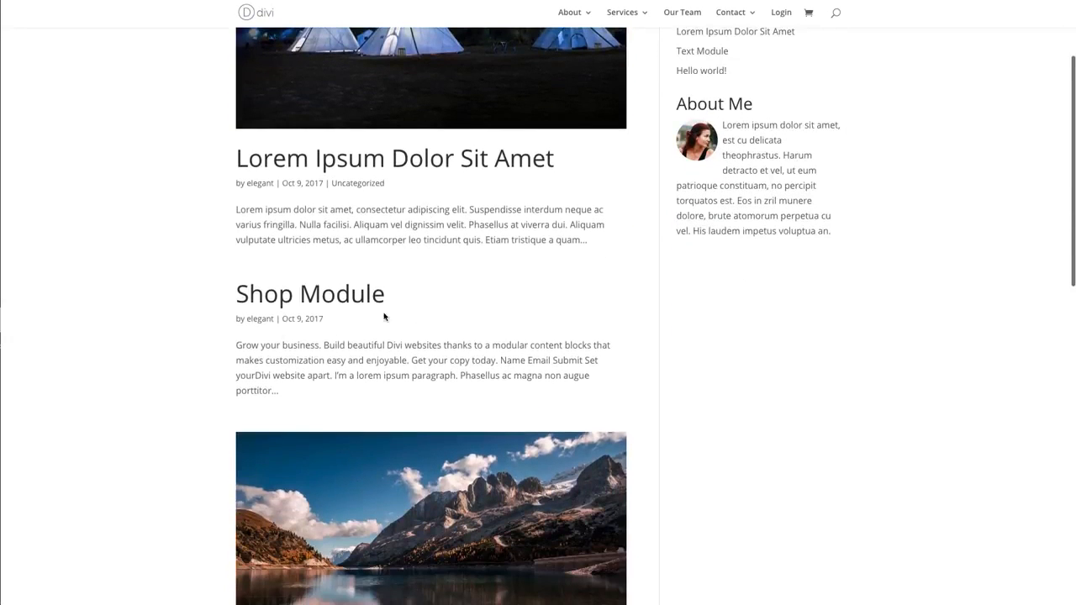
scroll(551, 349, "down", 10)
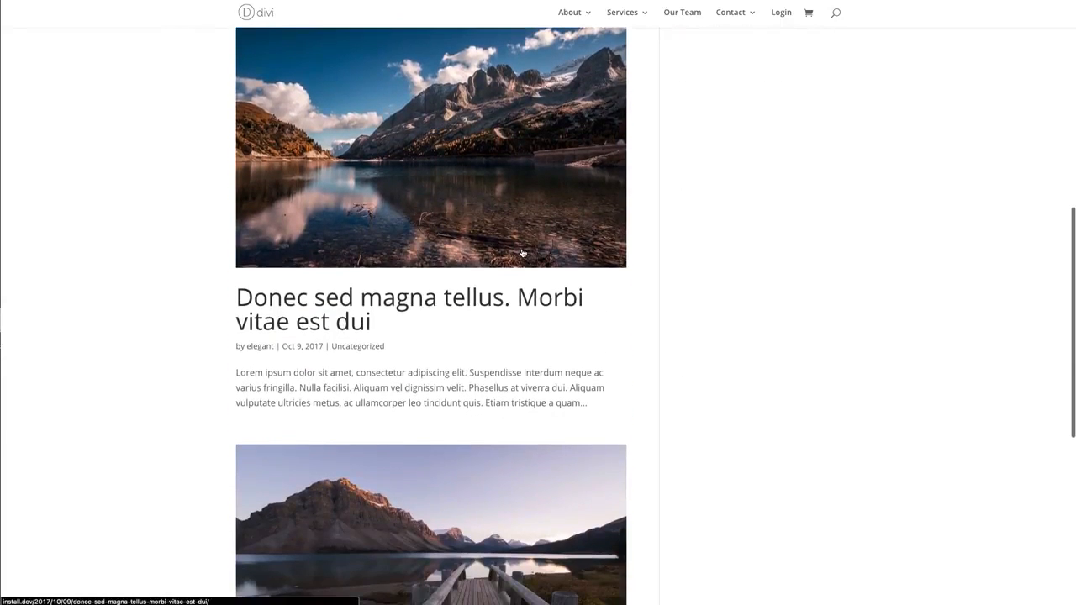
scroll(523, 249, "down", 10)
scroll(462, 479, "down", 2)
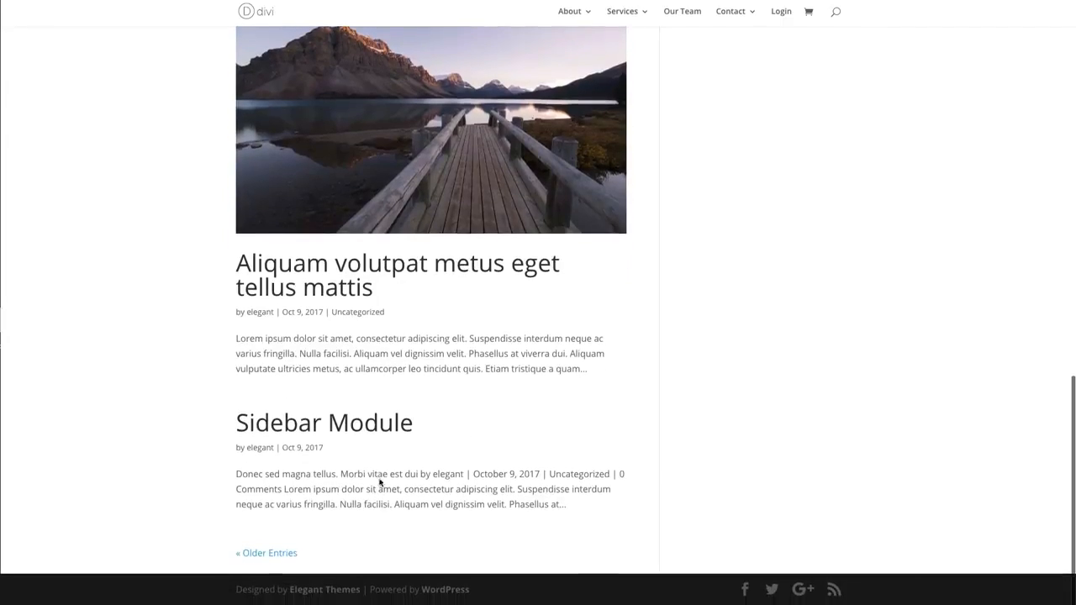
scroll(408, 457, "up", 20)
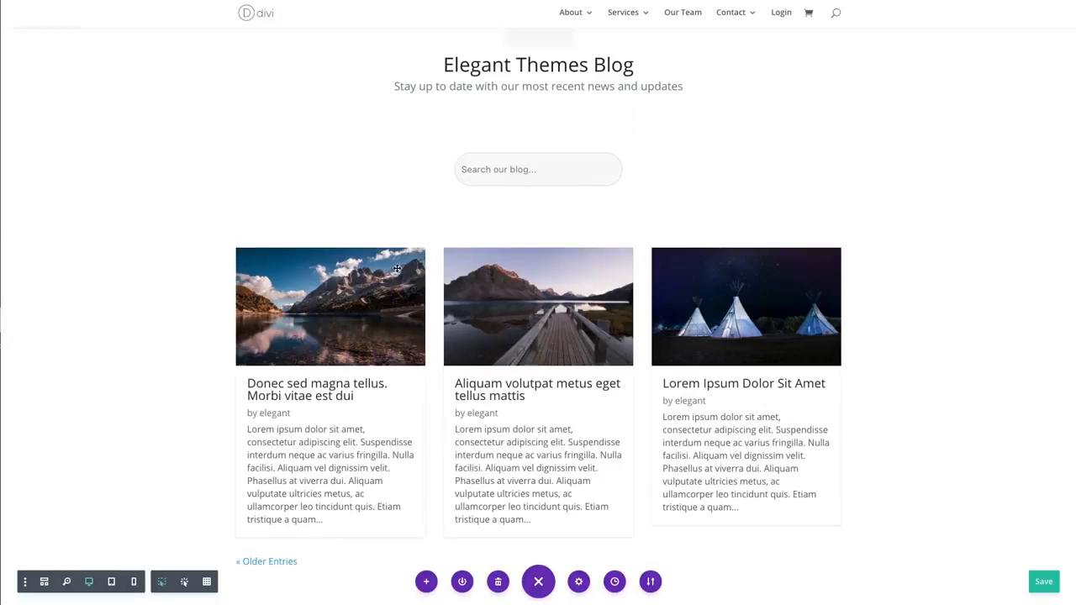
Step: Reopen the blog page's search module settings and turn on Exclude Pages in its exceptions
mouse_move(521, 163)
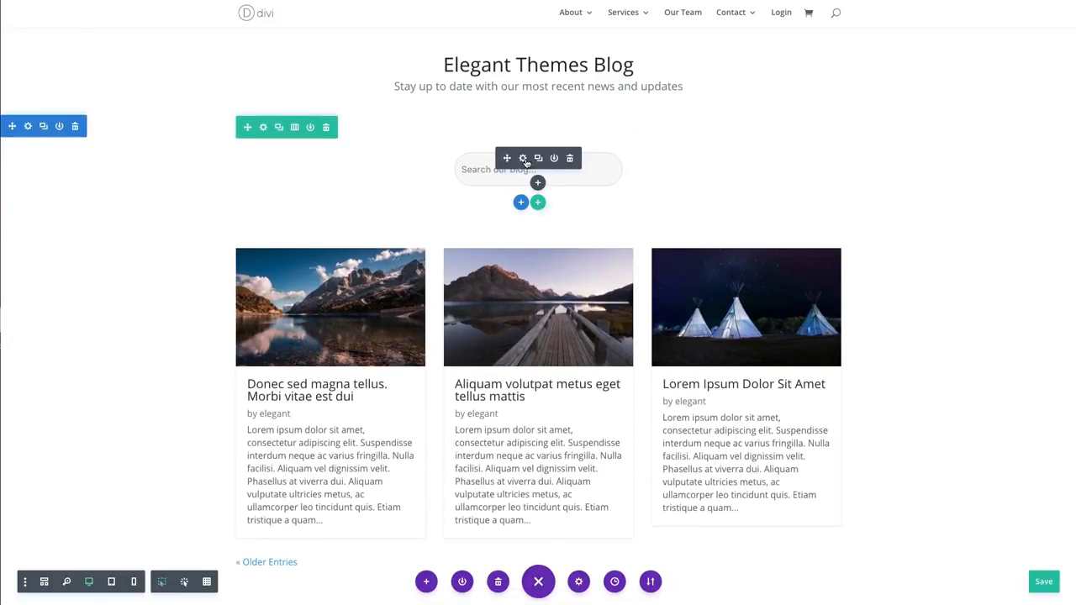
left_click(523, 158)
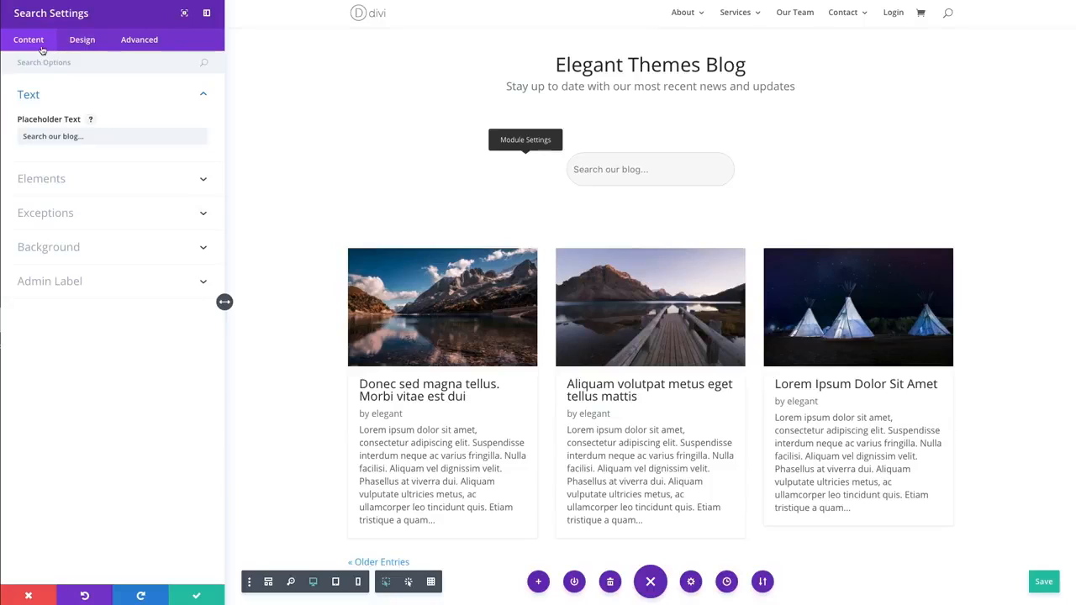
left_click(65, 217)
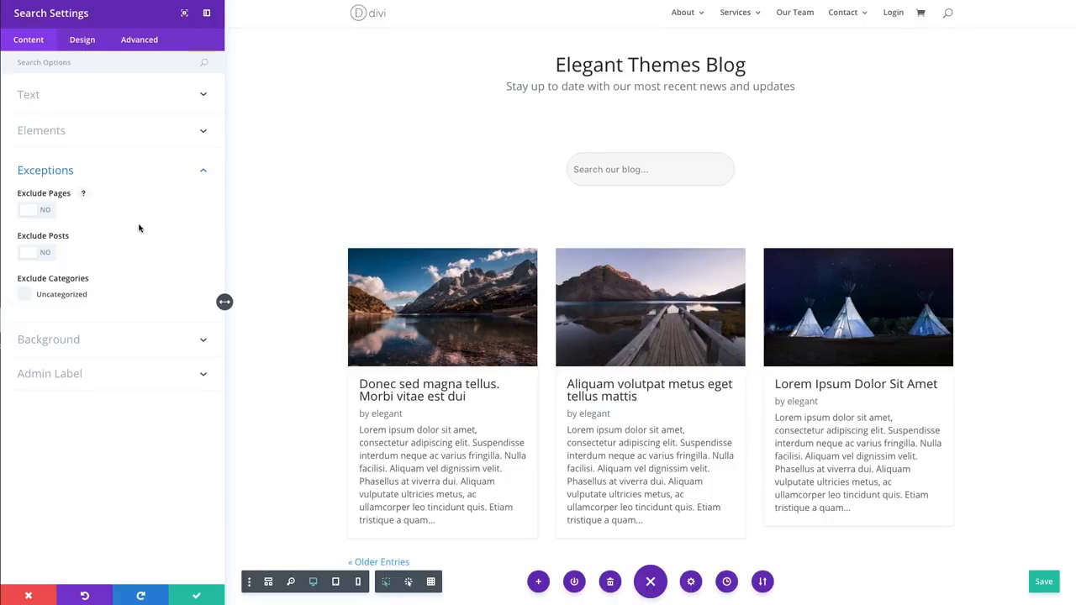
left_click(46, 212)
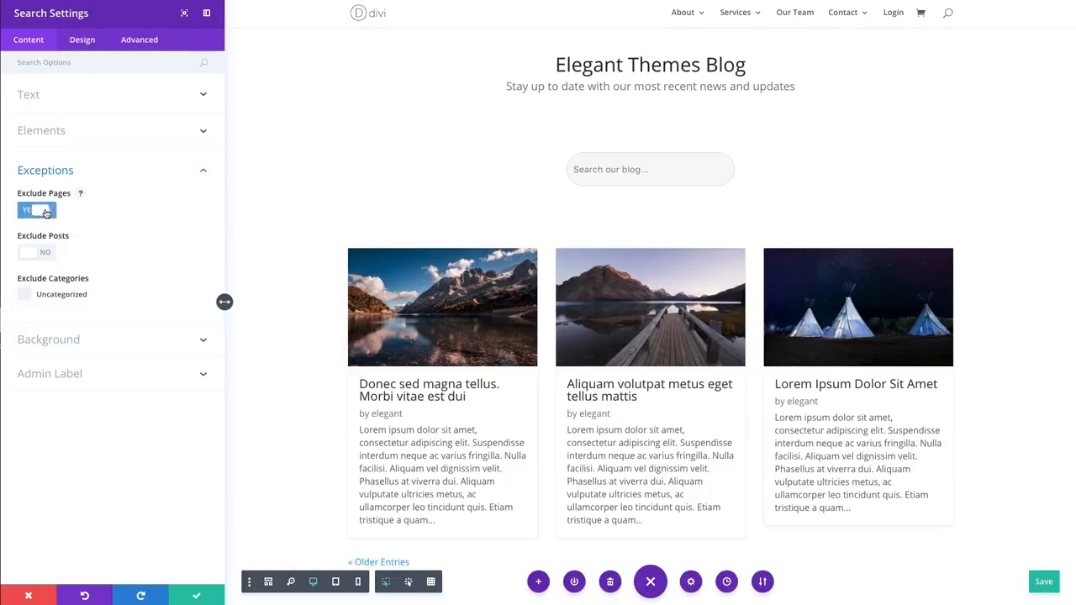
Step: Save the search module's settings and retest the search box on the live blog page by searching for "lorem ipsum"
left_click(196, 595)
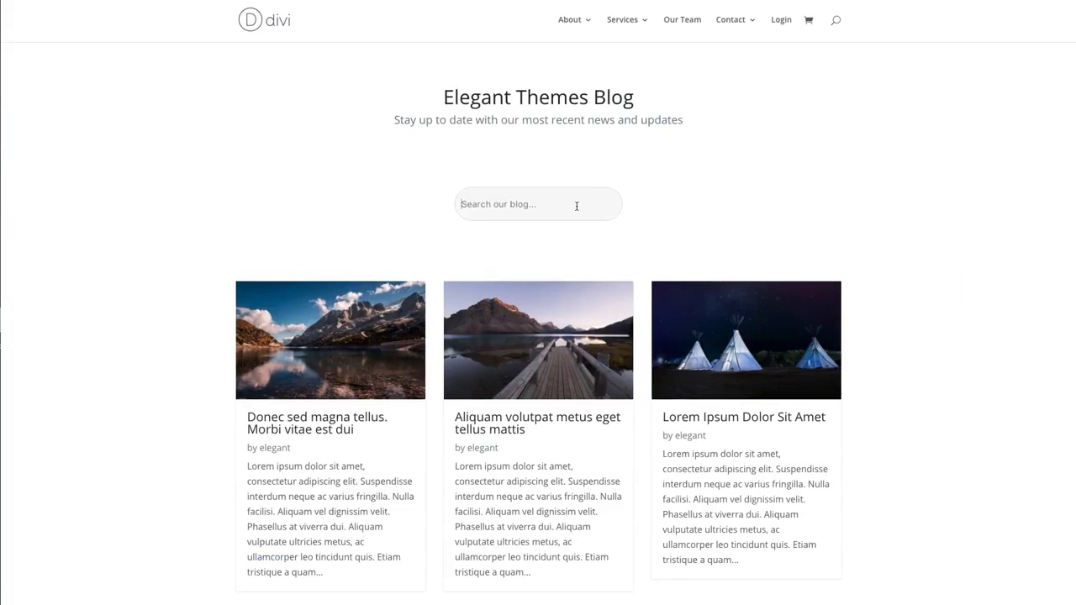
type("lorem ip")
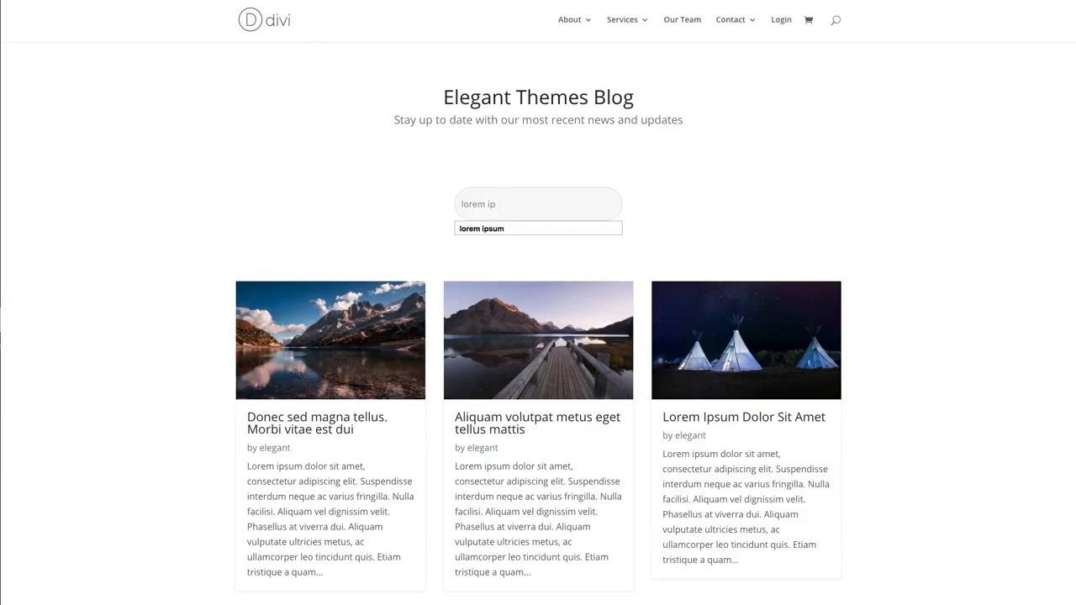
type("sum")
key("Return")
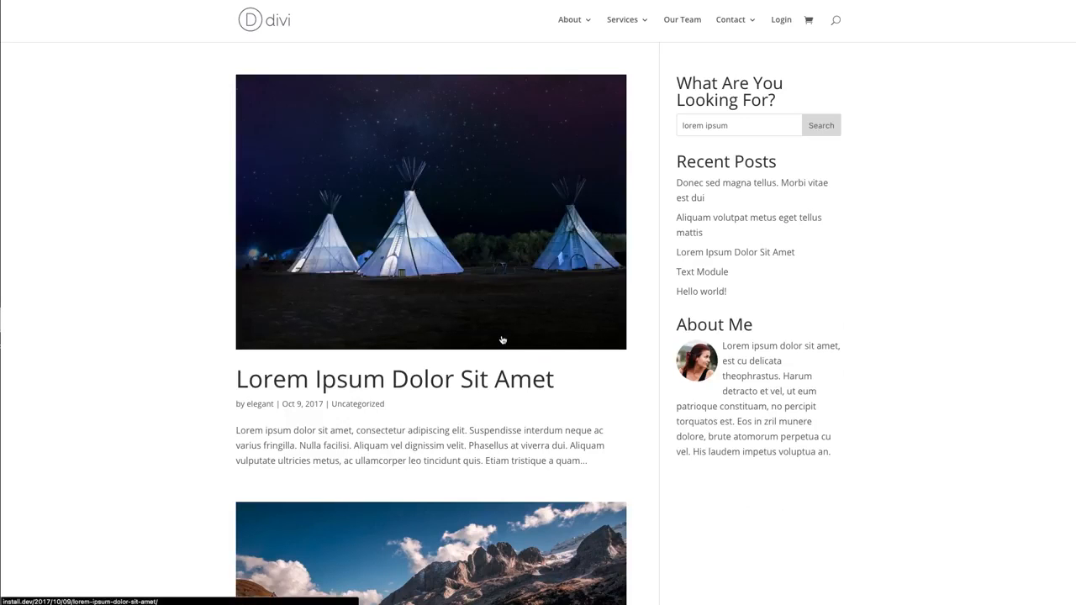
Step: Review the full list of search results to check whether any pages are still included
scroll(483, 333, "down", 1)
scroll(485, 331, "down", 8)
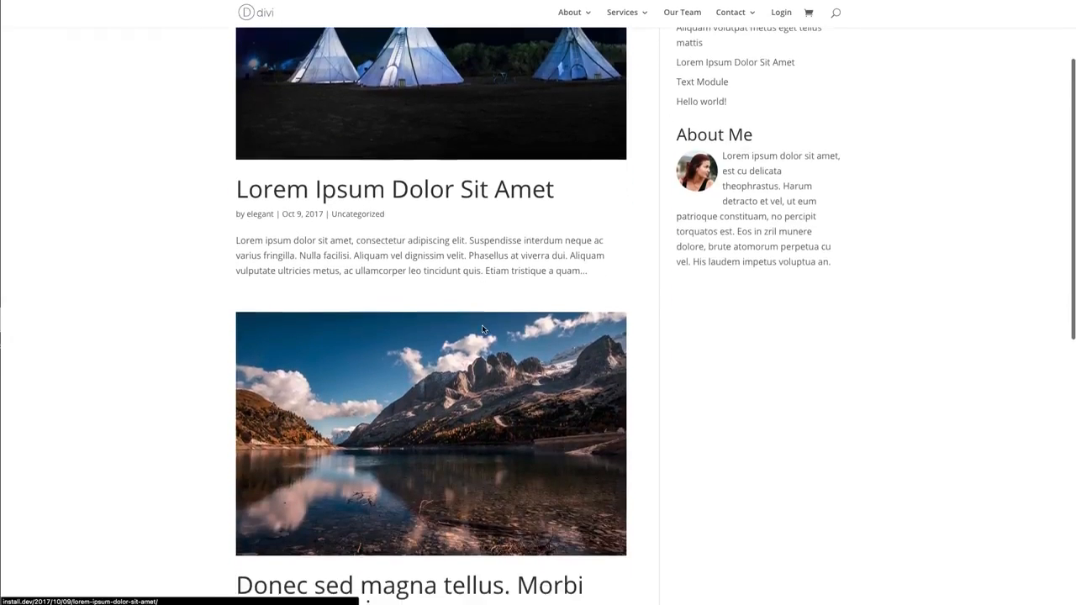
scroll(482, 324, "down", 1)
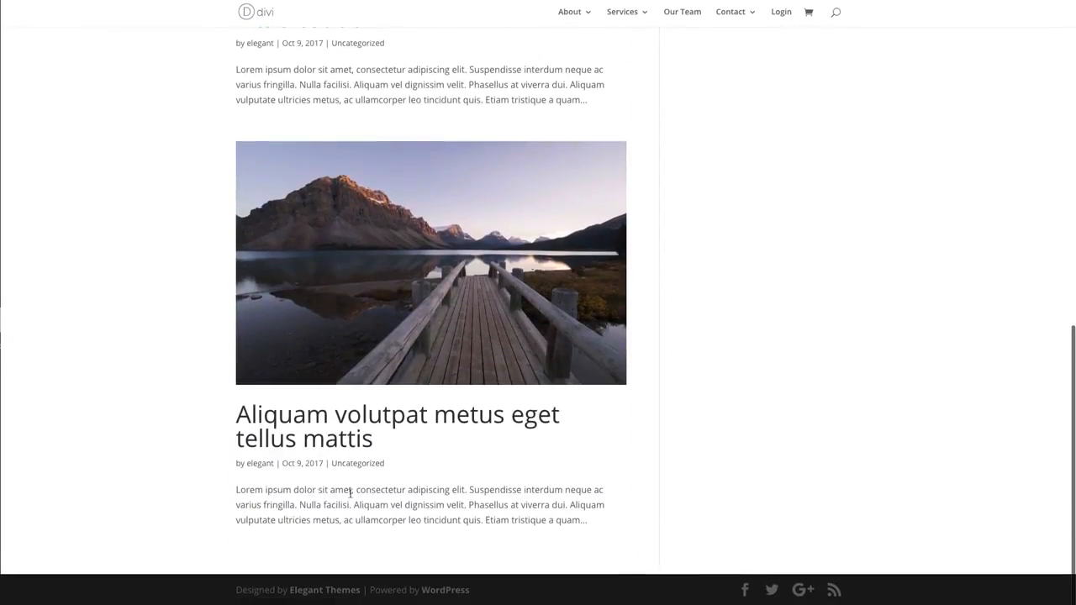
scroll(480, 421, "up", 9)
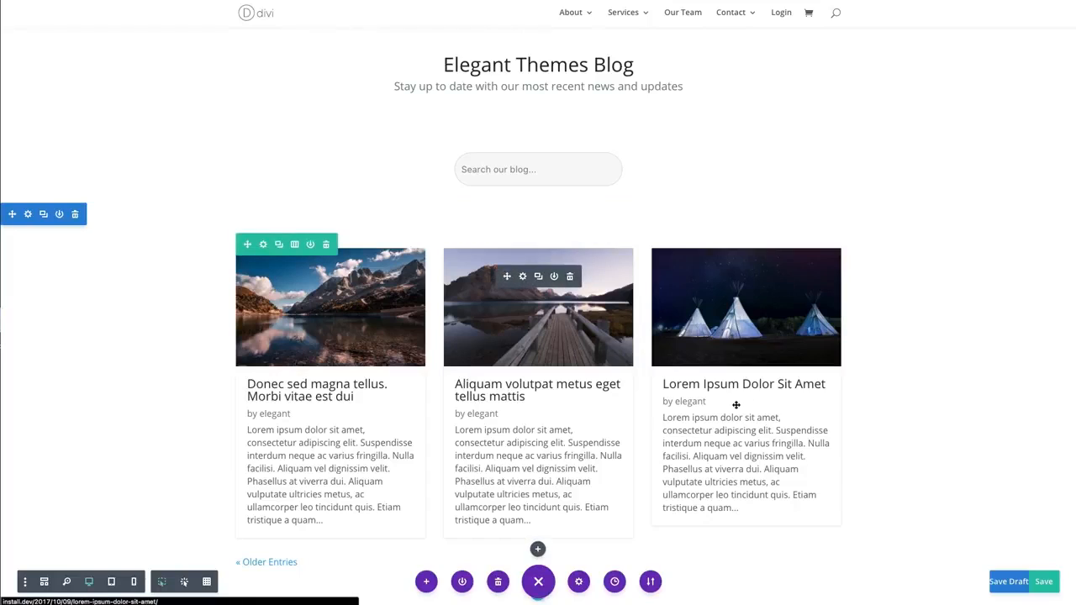
scroll(739, 252, "down", 2)
scroll(723, 404, "up", 3)
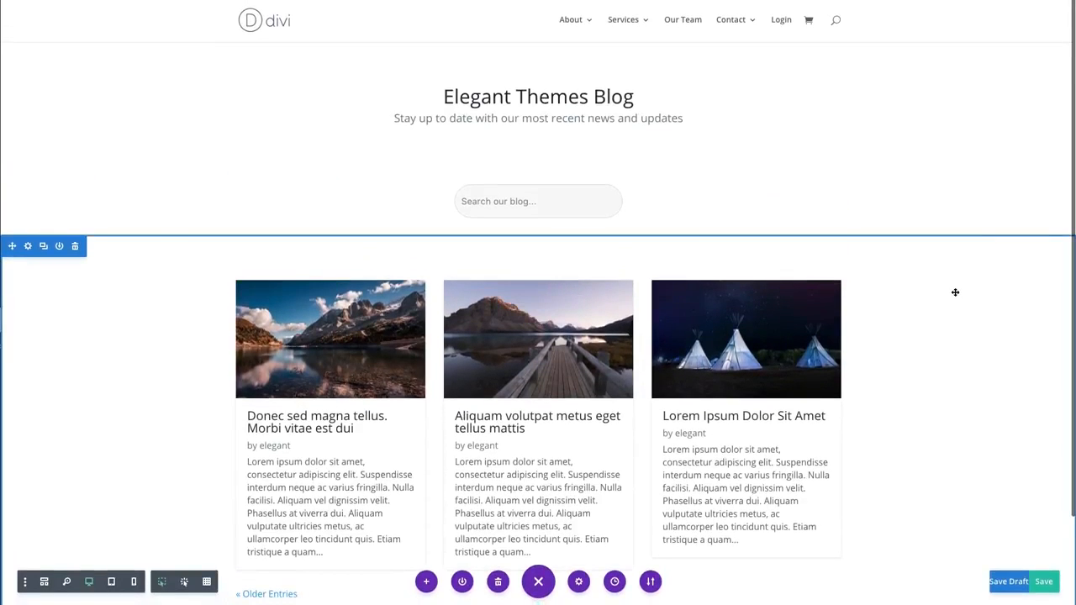